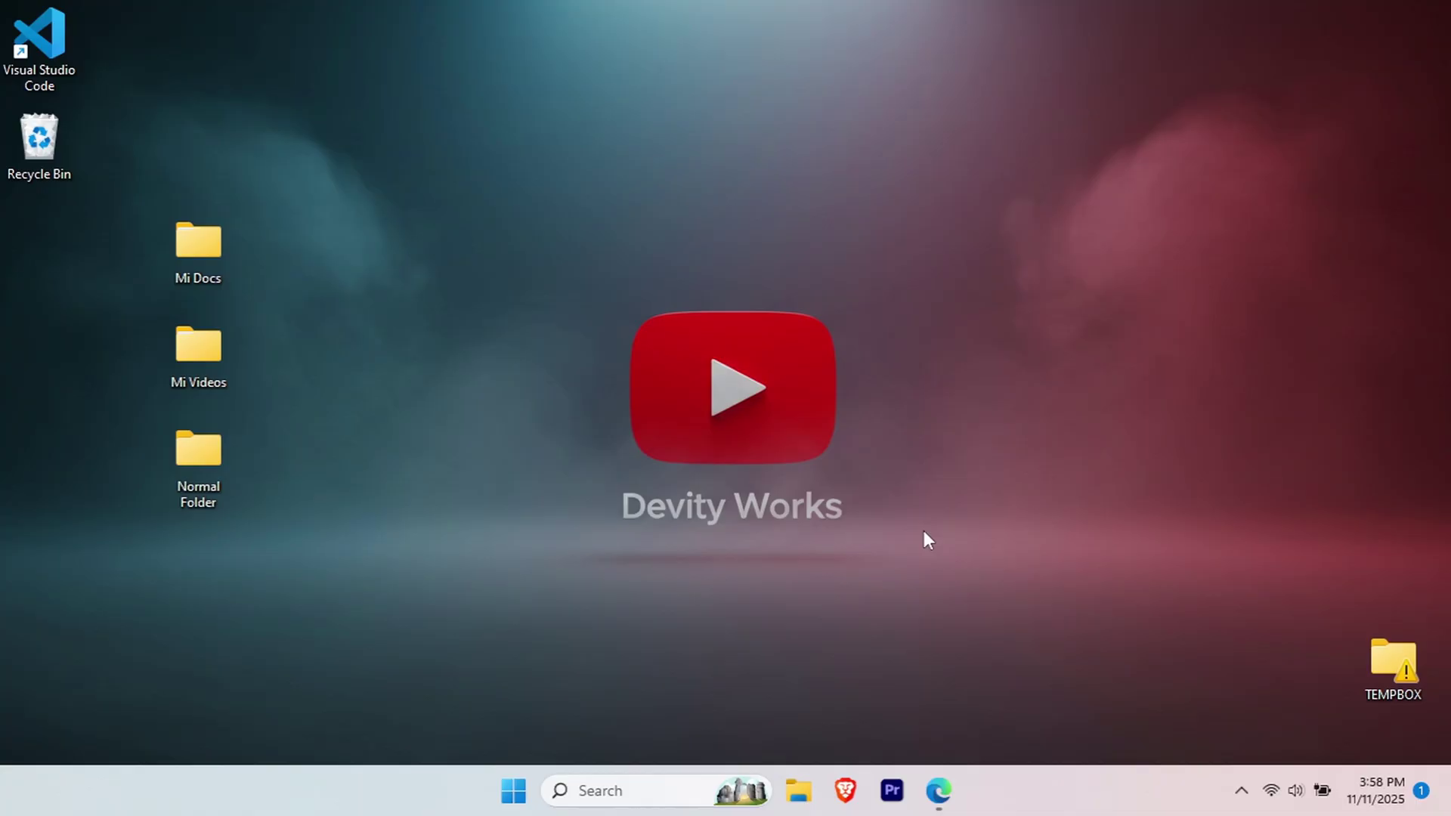
# Browse the Icon Archive, icon-icons, Flaticon and Icons8 tabs, ending on a blank new tab
pyautogui.moveTo(144, 210); pyautogui.dragTo(281, 565)
pyautogui.click(468, 402)
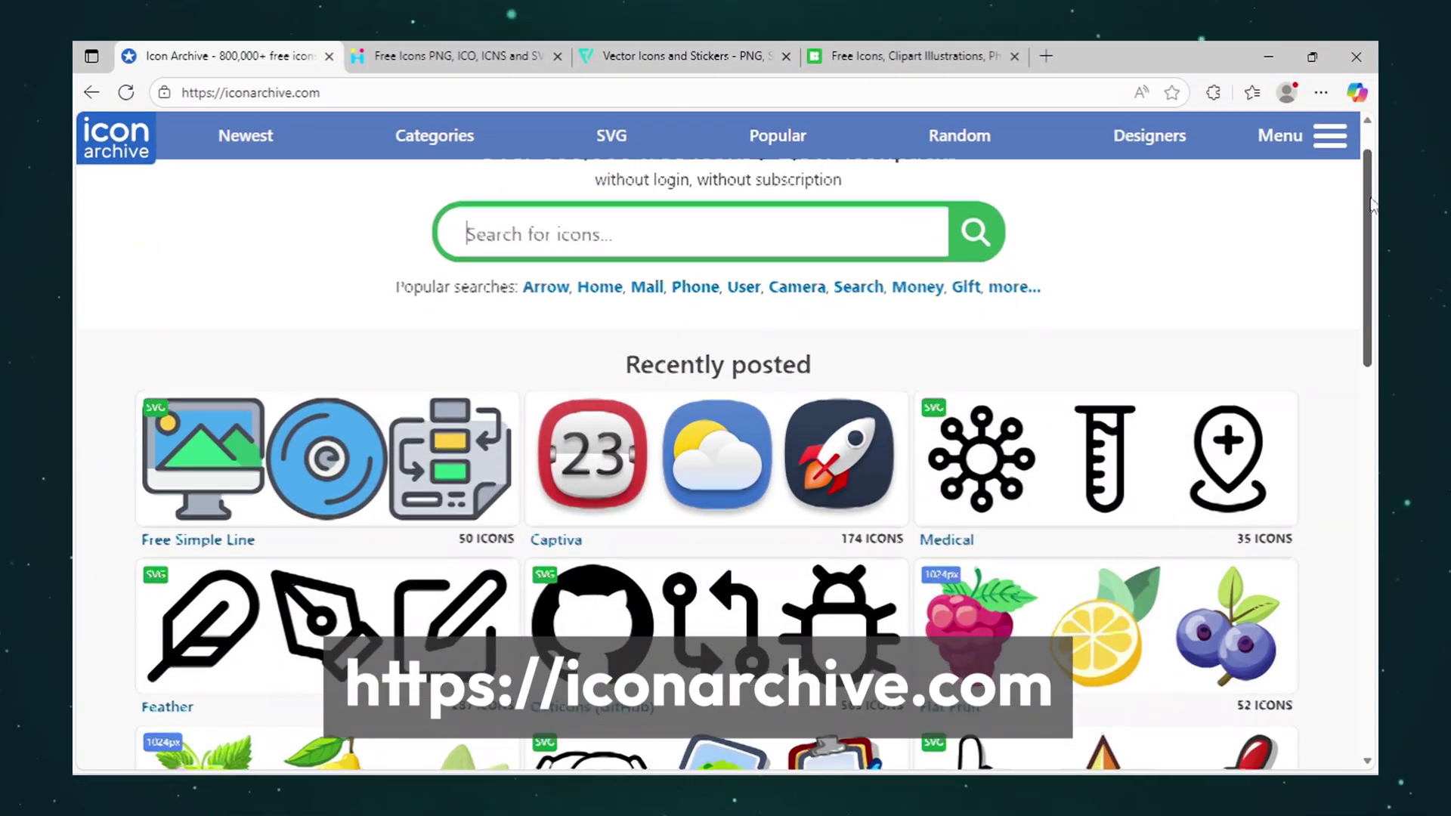
pyautogui.moveTo(1373, 221); pyautogui.dragTo(1377, 309)
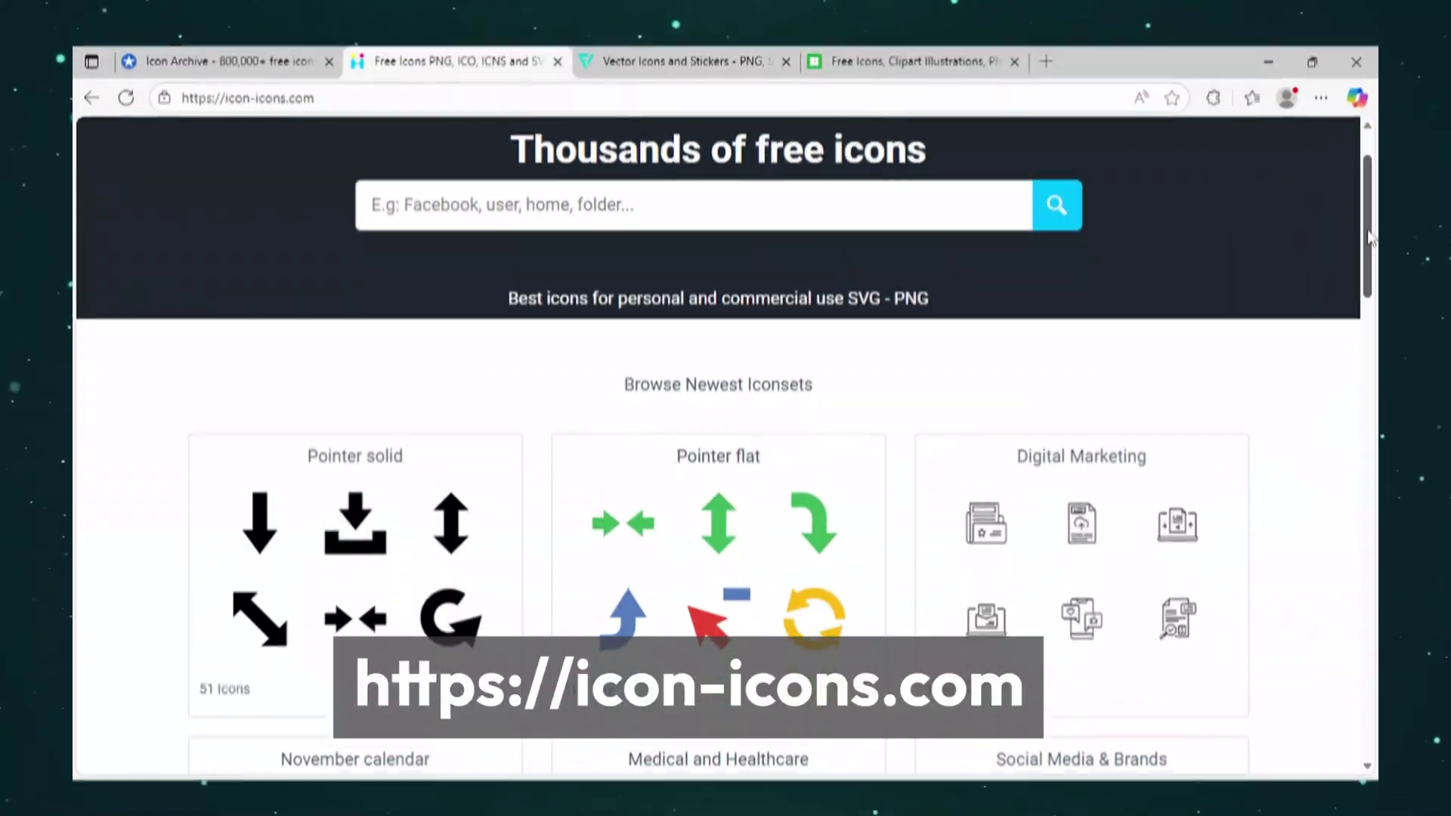
pyautogui.moveTo(1370, 250); pyautogui.dragTo(1362, 370)
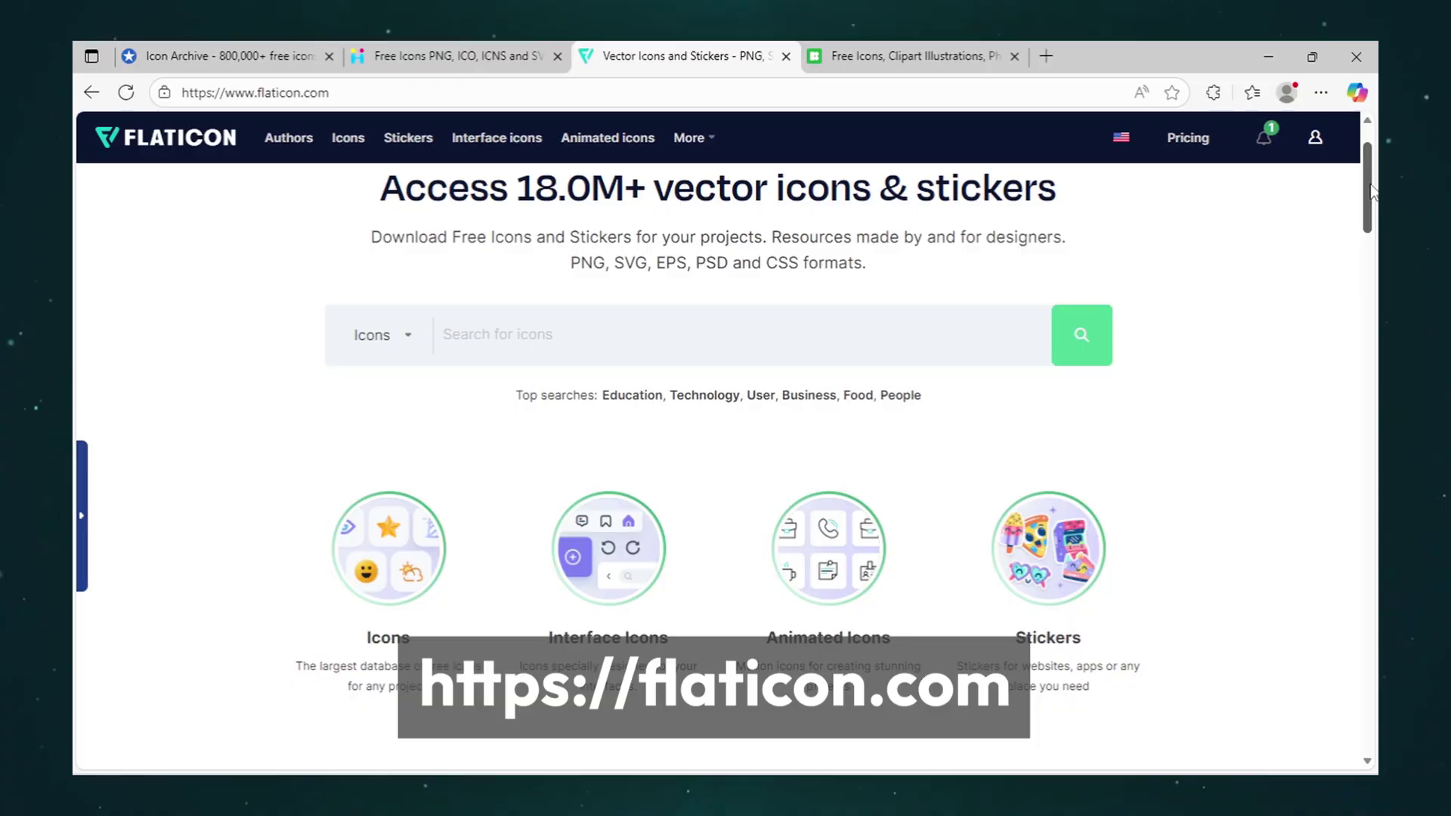
pyautogui.moveTo(1373, 182); pyautogui.dragTo(1375, 296)
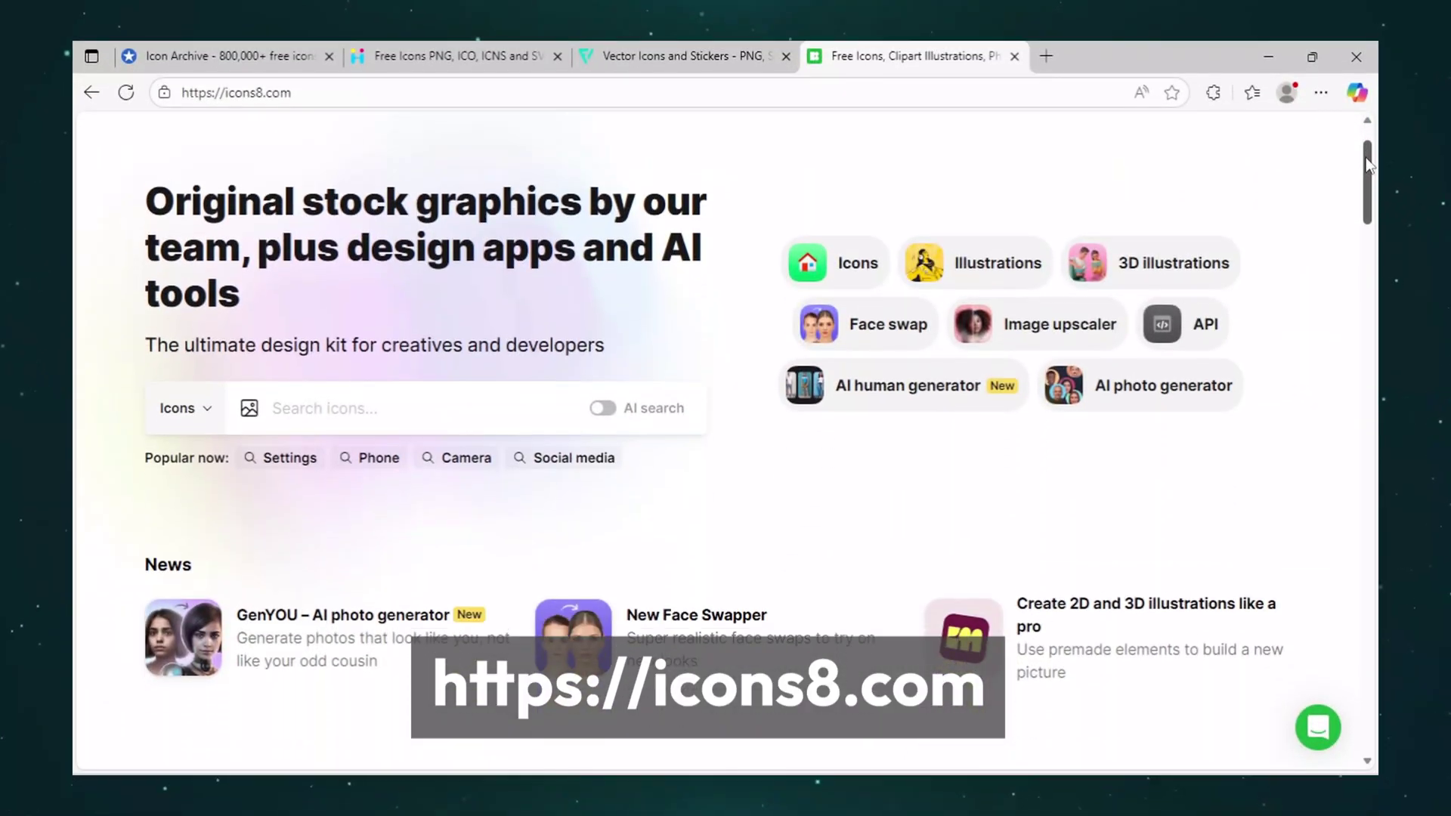
pyautogui.moveTo(1362, 145); pyautogui.dragTo(1360, 280)
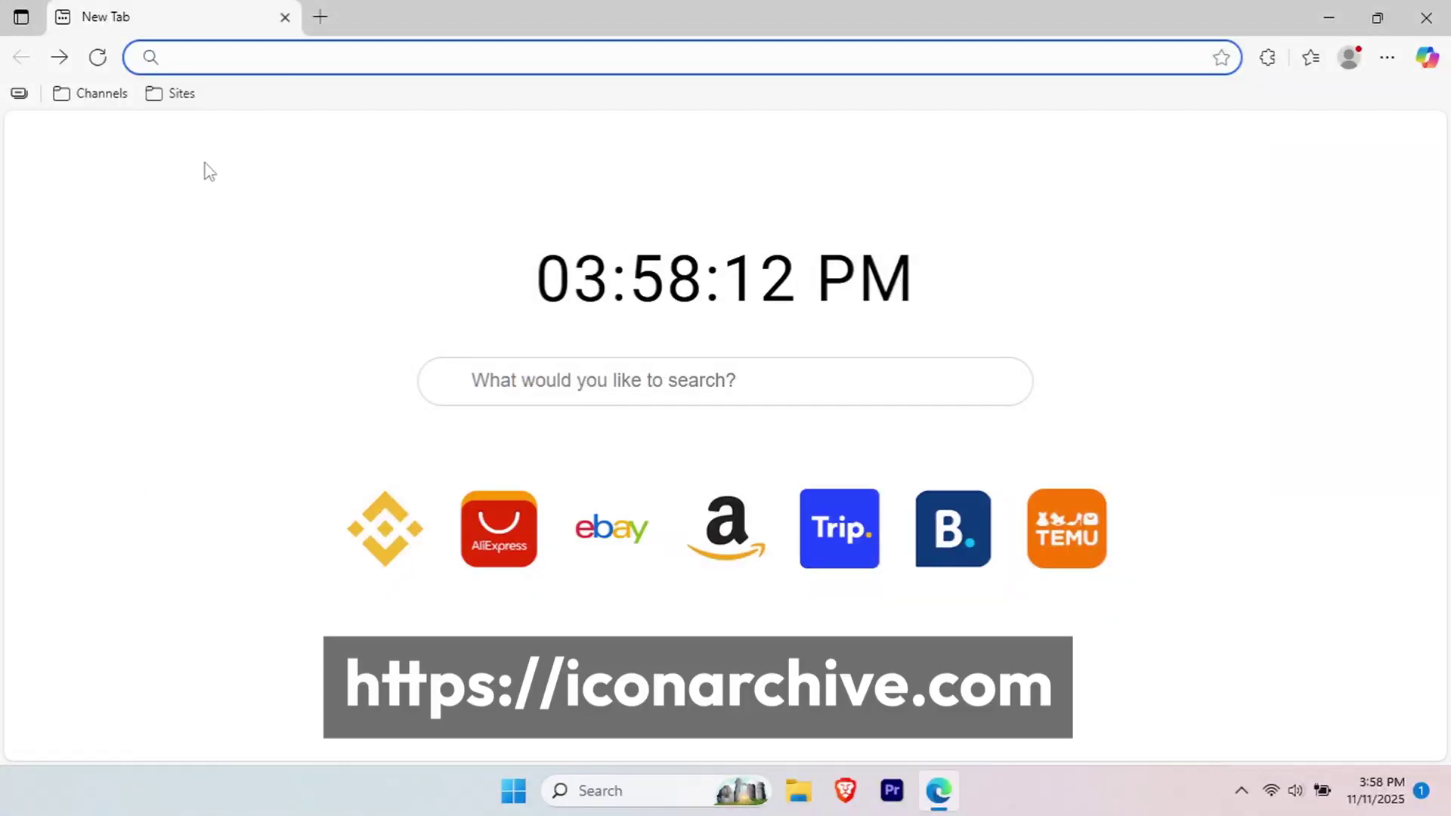
# Search iconarchive.com for 'folder' and open the yellow Folder My documents icon on page 2
pyautogui.write('iconarchive.com')
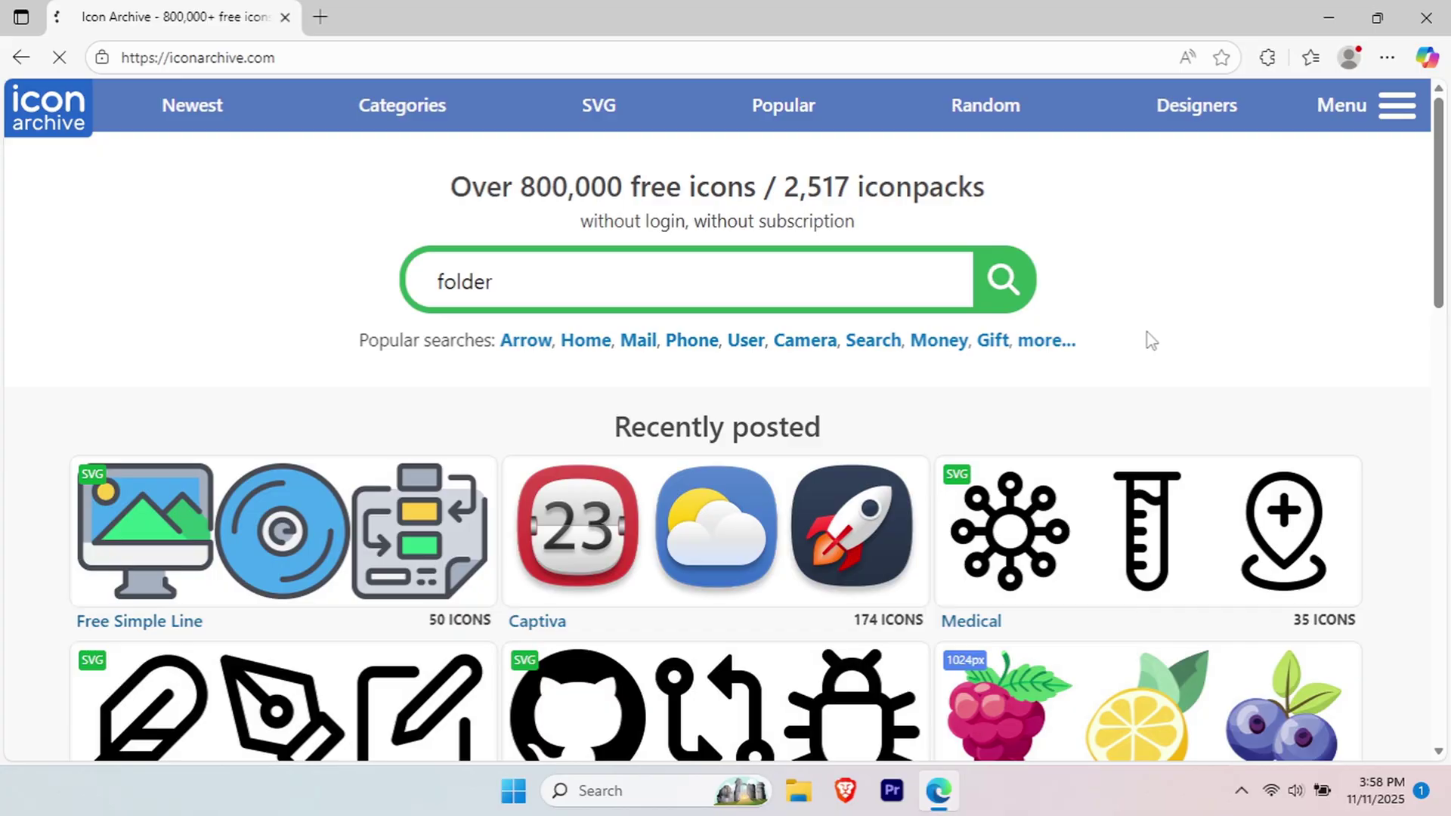
pyautogui.press('Return')
pyautogui.scroll(-5, 1440, 317)
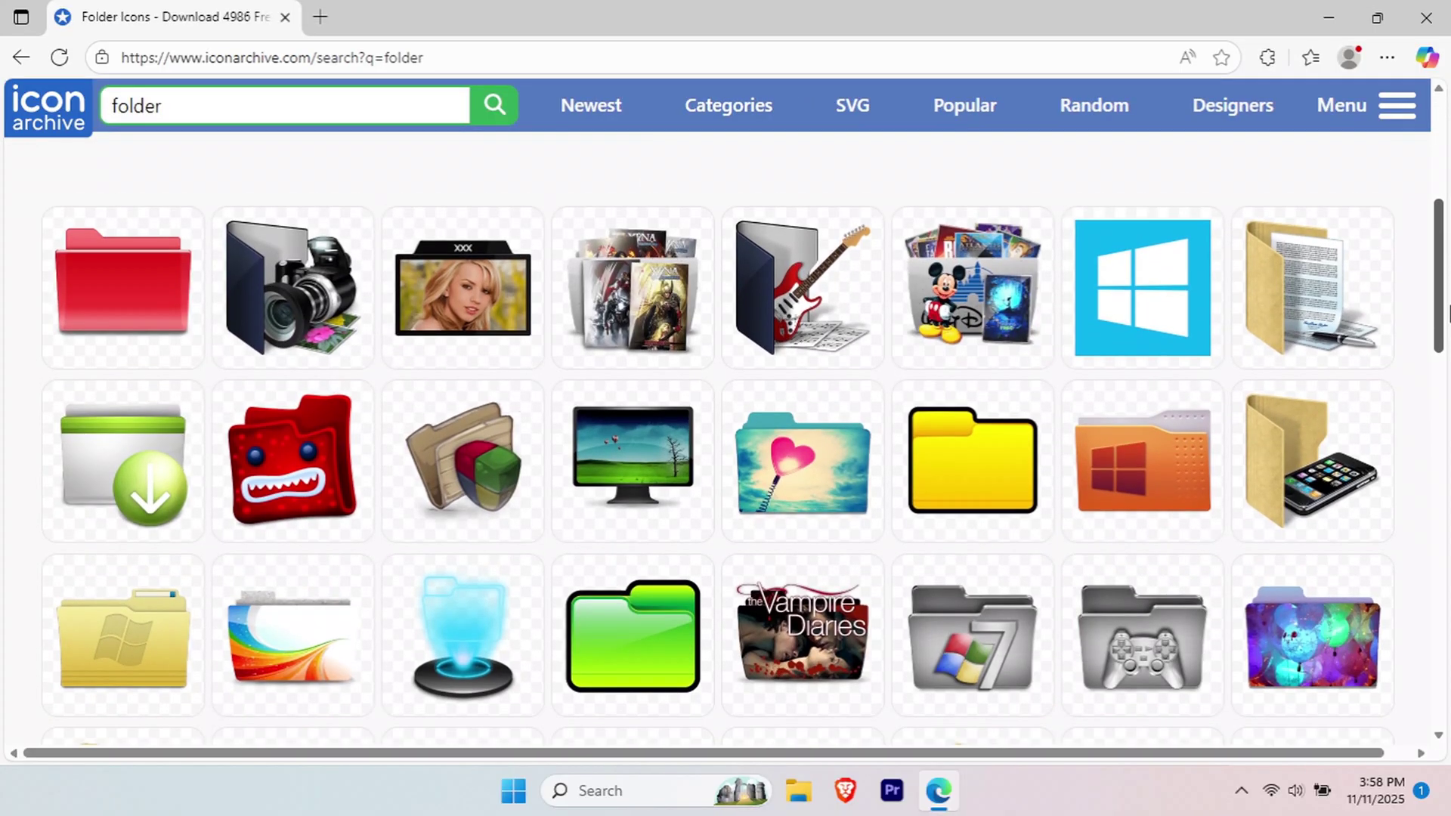
pyautogui.scroll(-5, 1447, 314)
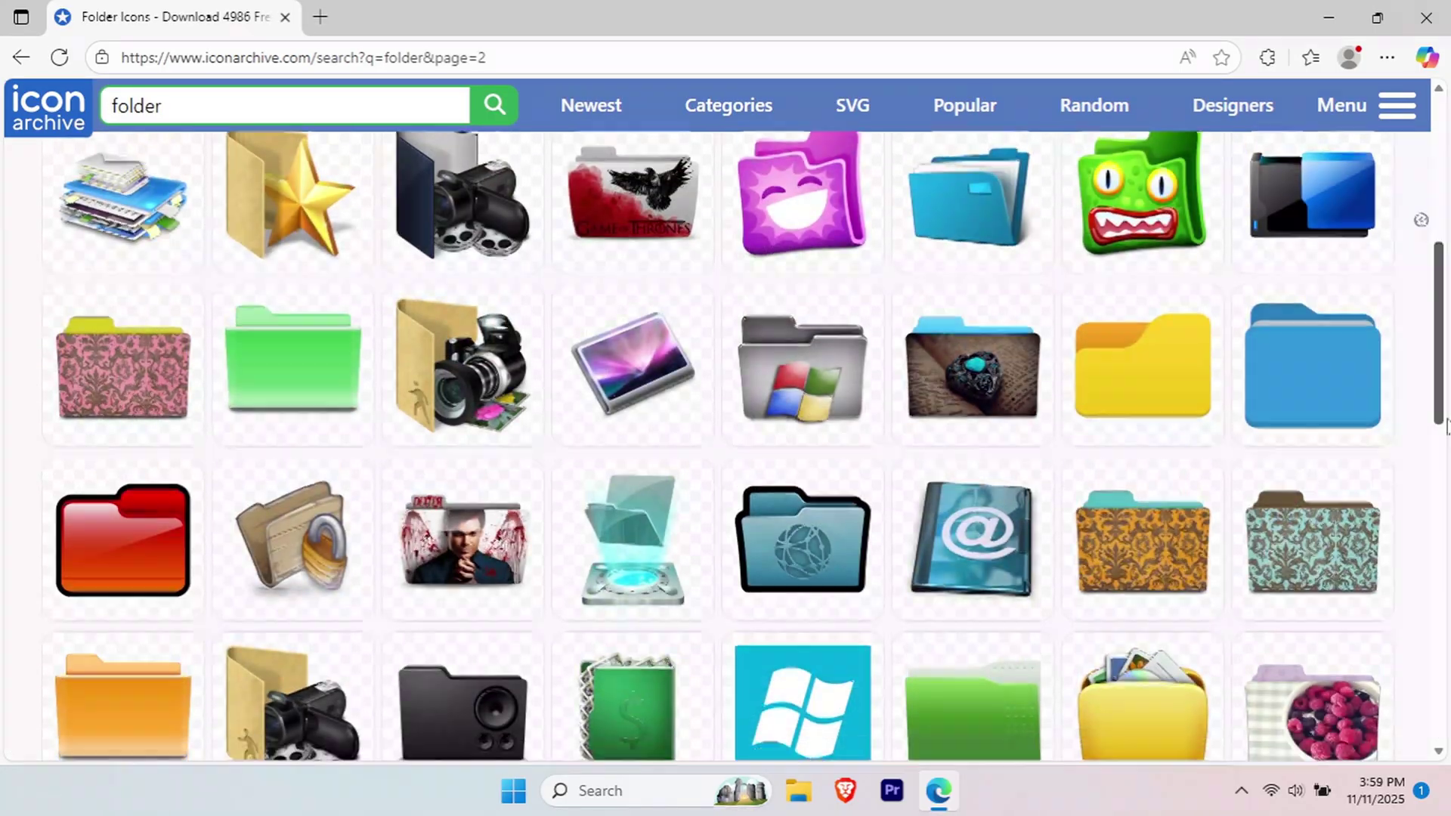
pyautogui.scroll(-3, 1447, 427)
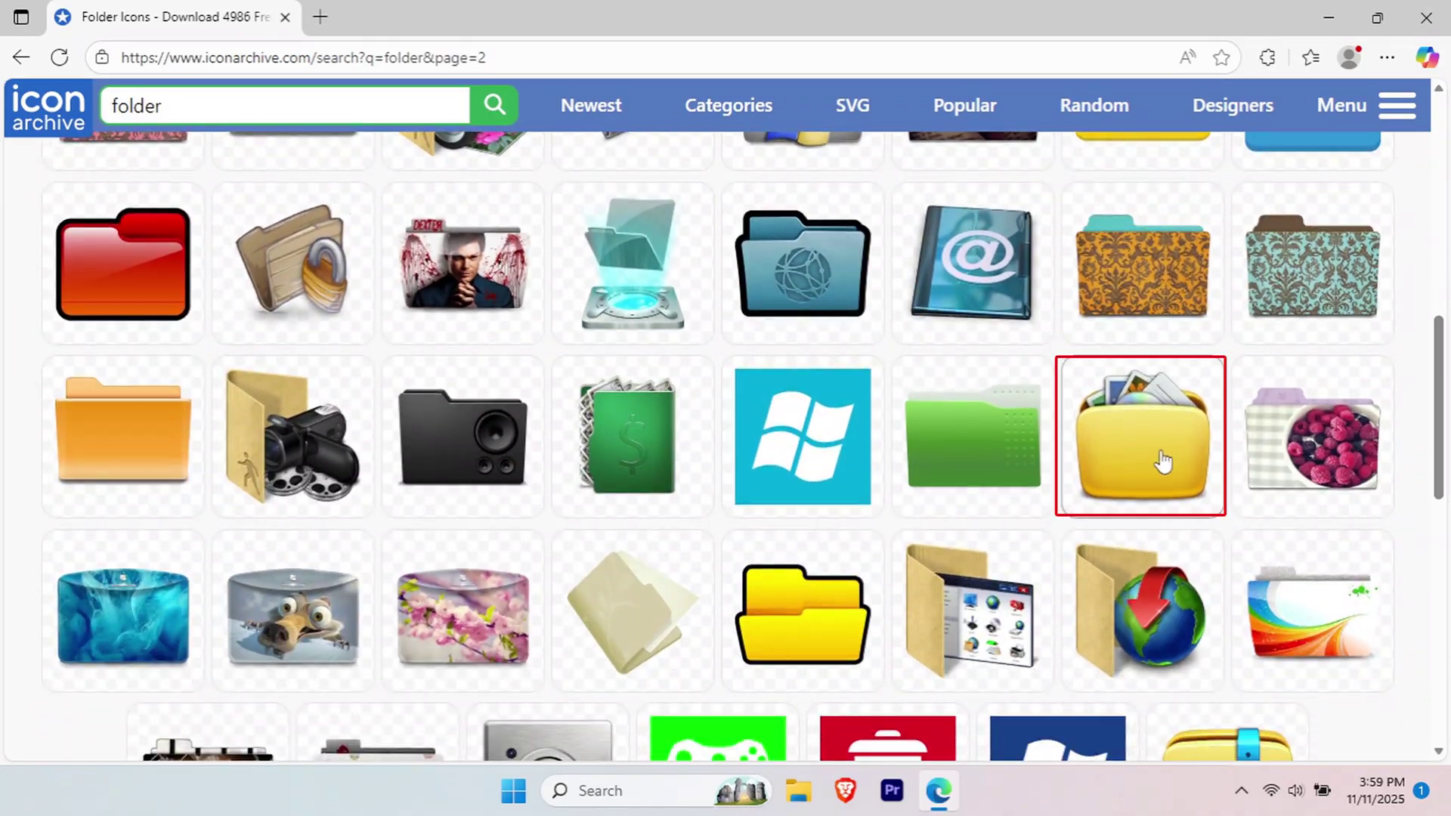
pyautogui.click(1139, 461)
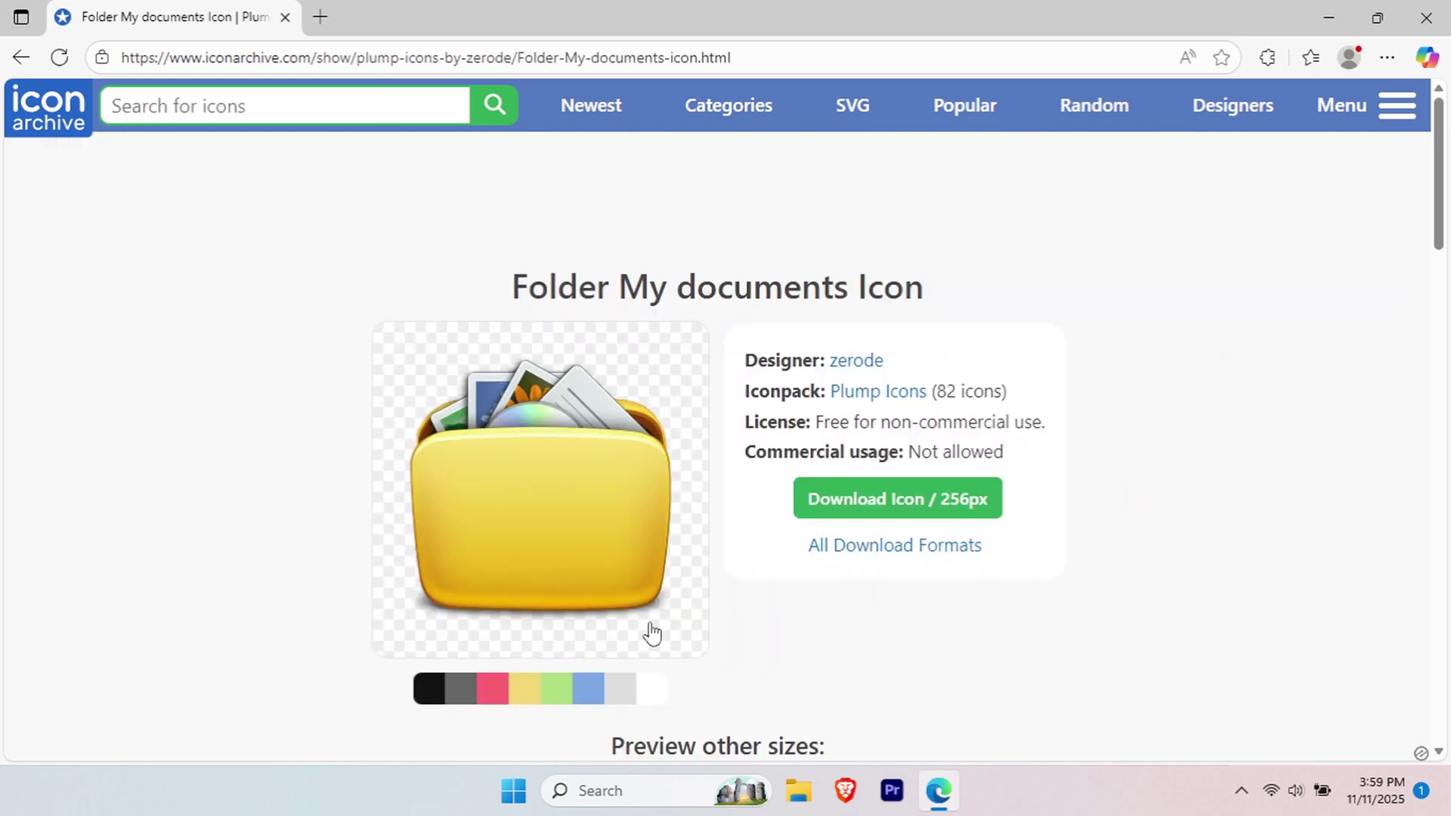
# Download the Folder My documents icon as an ICO file and show it in Downloads
pyautogui.scroll(-1, 823, 637)
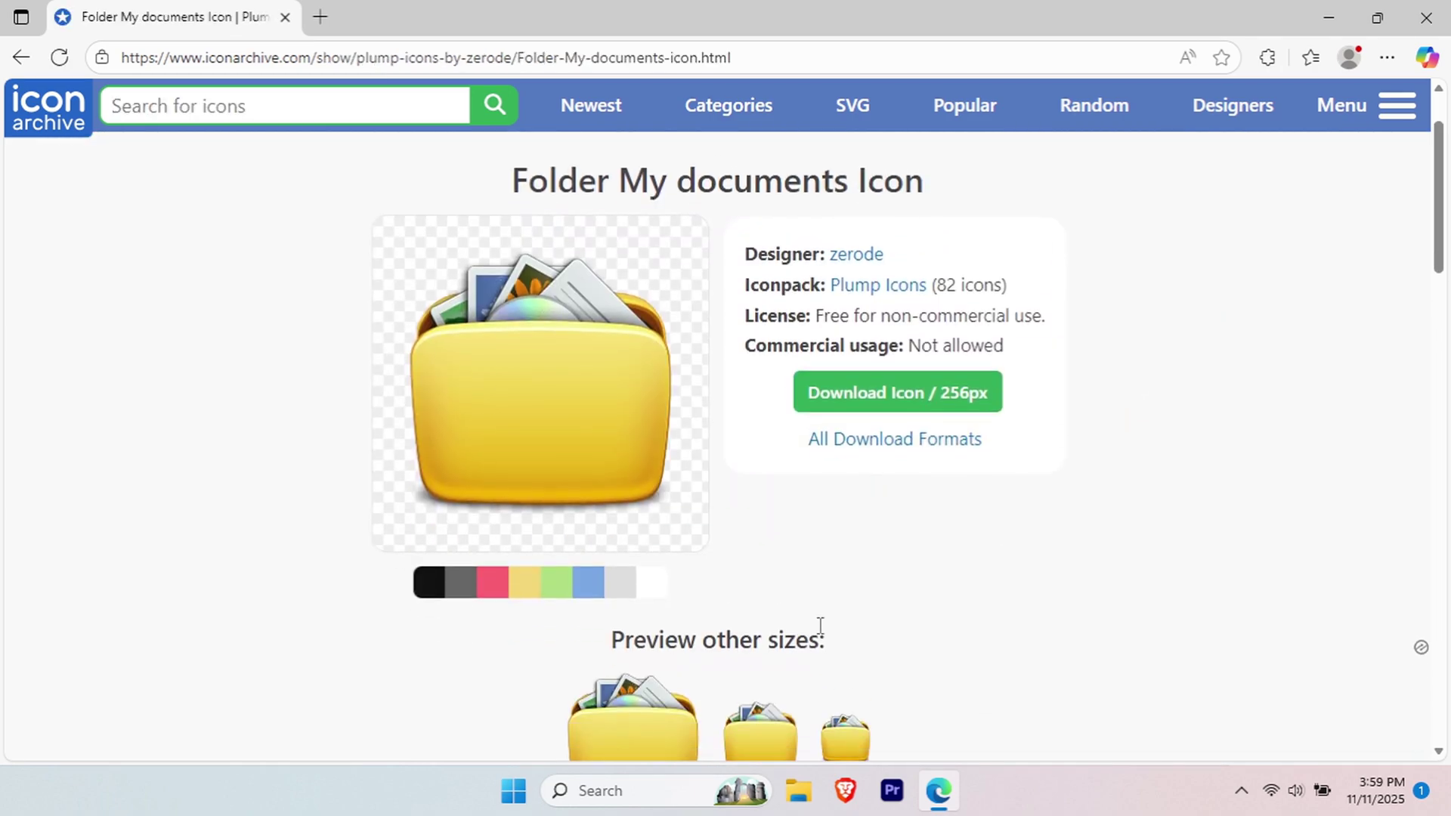
pyautogui.click(923, 449)
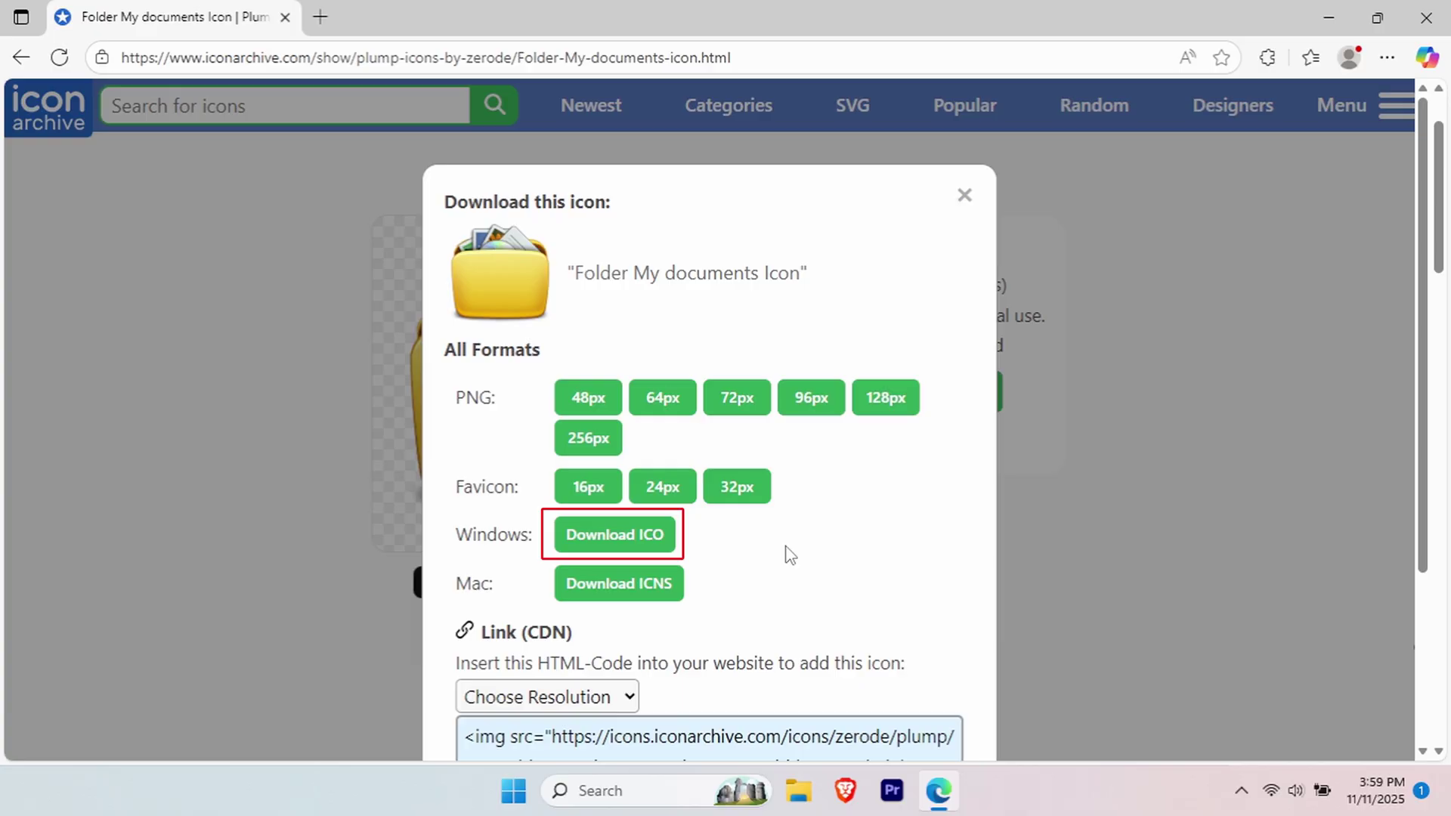
pyautogui.click(641, 540)
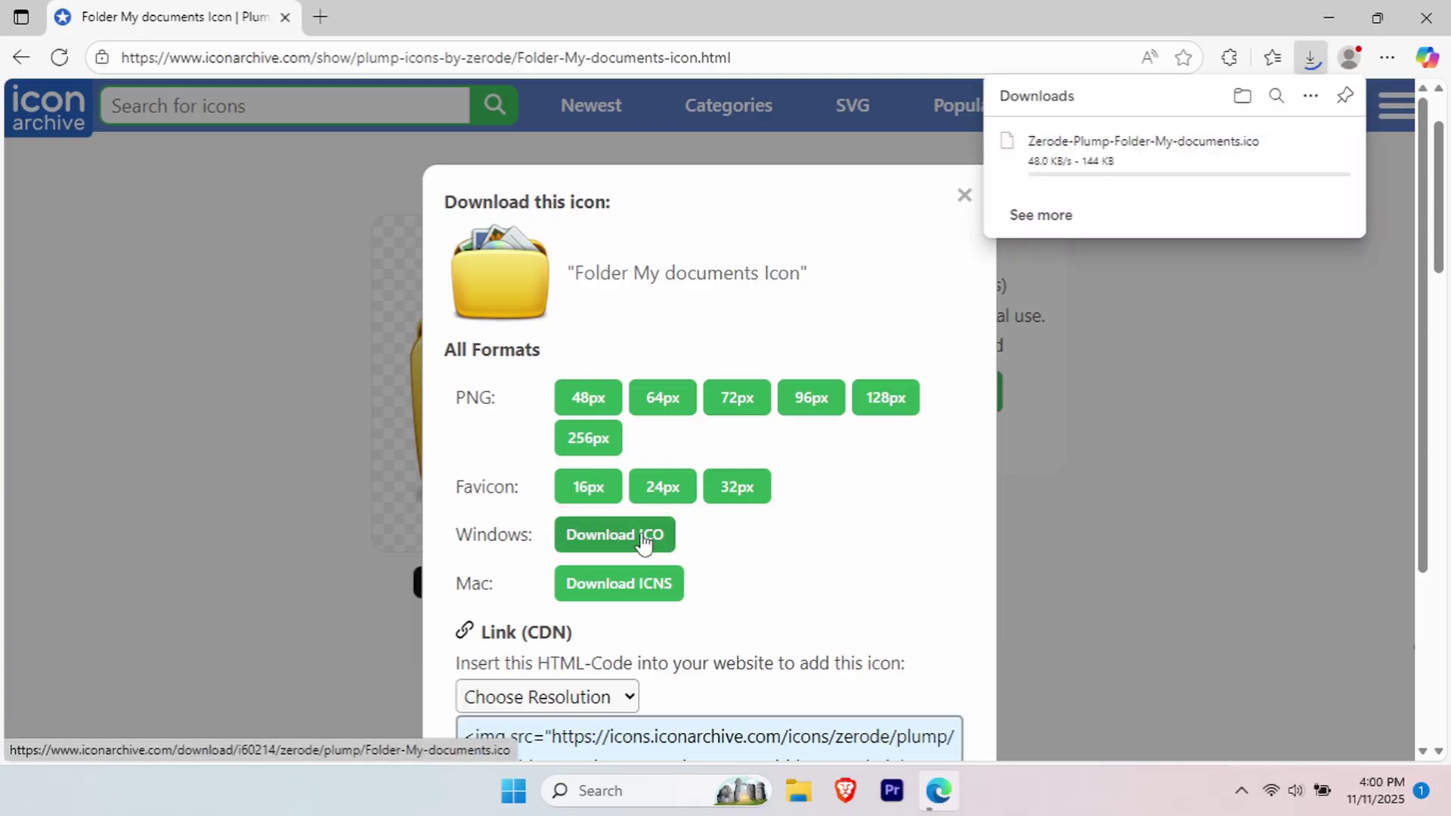
pyautogui.click(1220, 348)
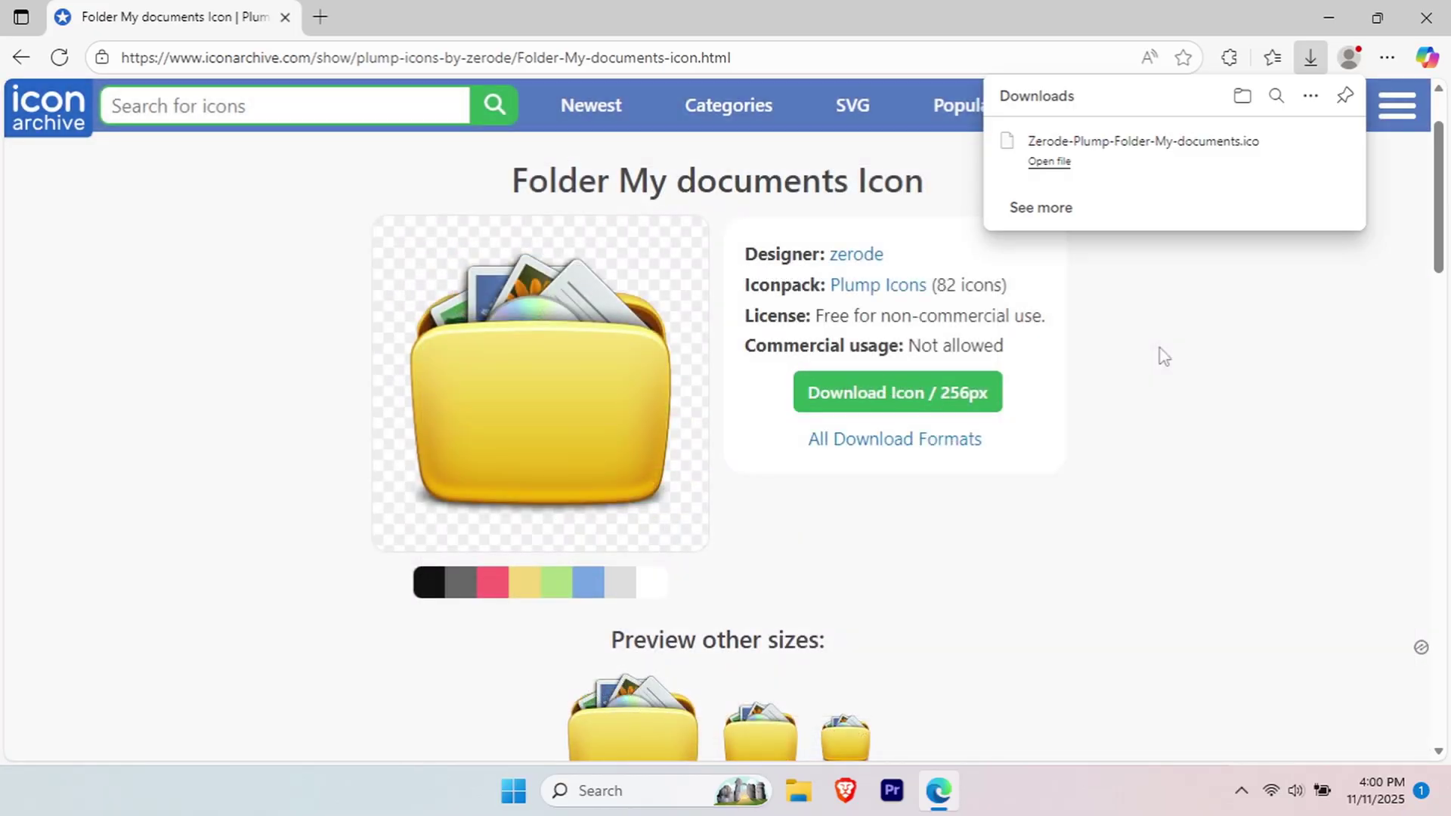
pyautogui.click(1312, 143)
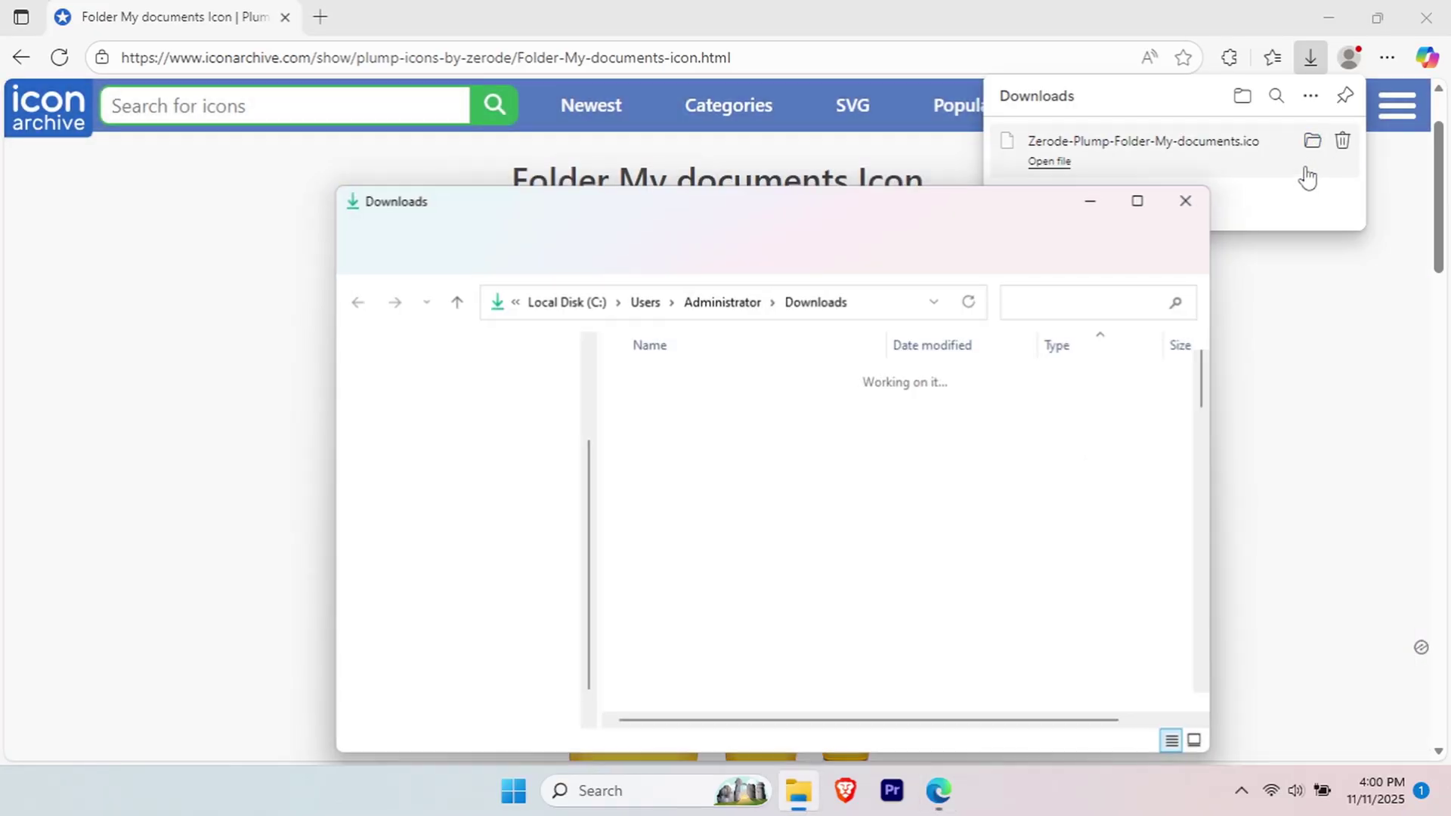
pyautogui.click(1326, 12)
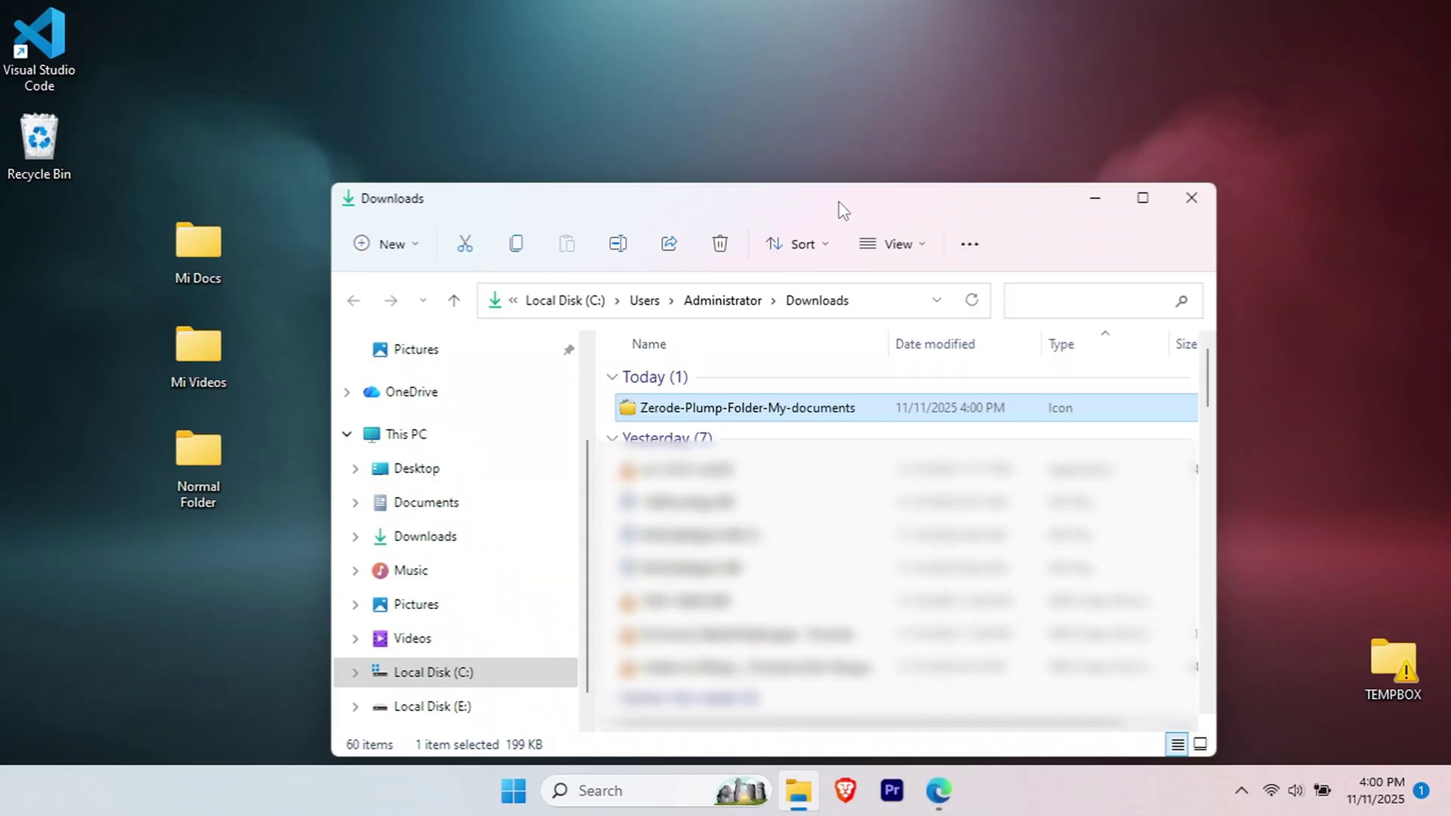
# Open Documents in a second Explorer window beside the Downloads window
pyautogui.moveTo(843, 211); pyautogui.dragTo(1039, 107)
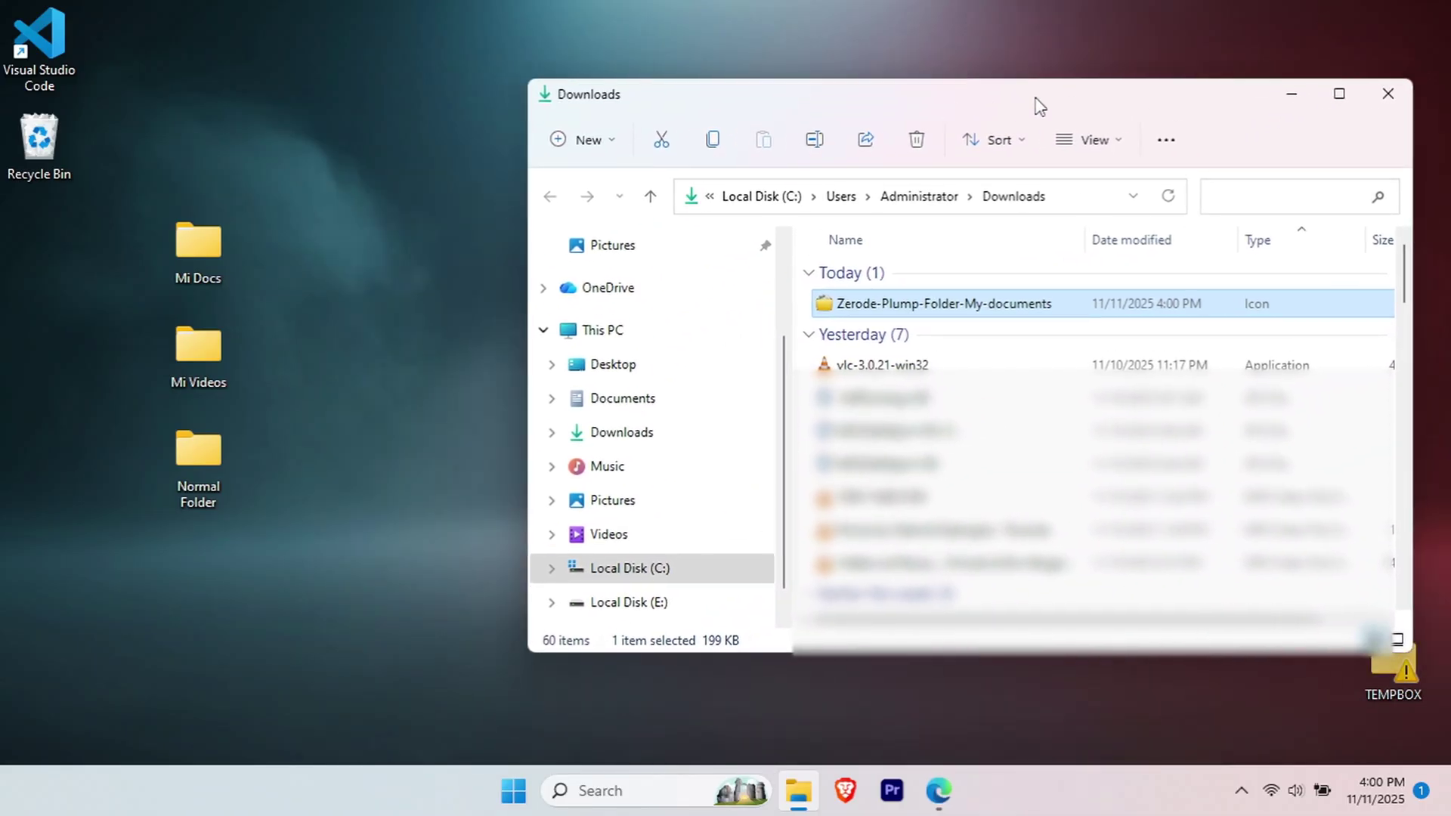
pyautogui.rightClick(796, 809)
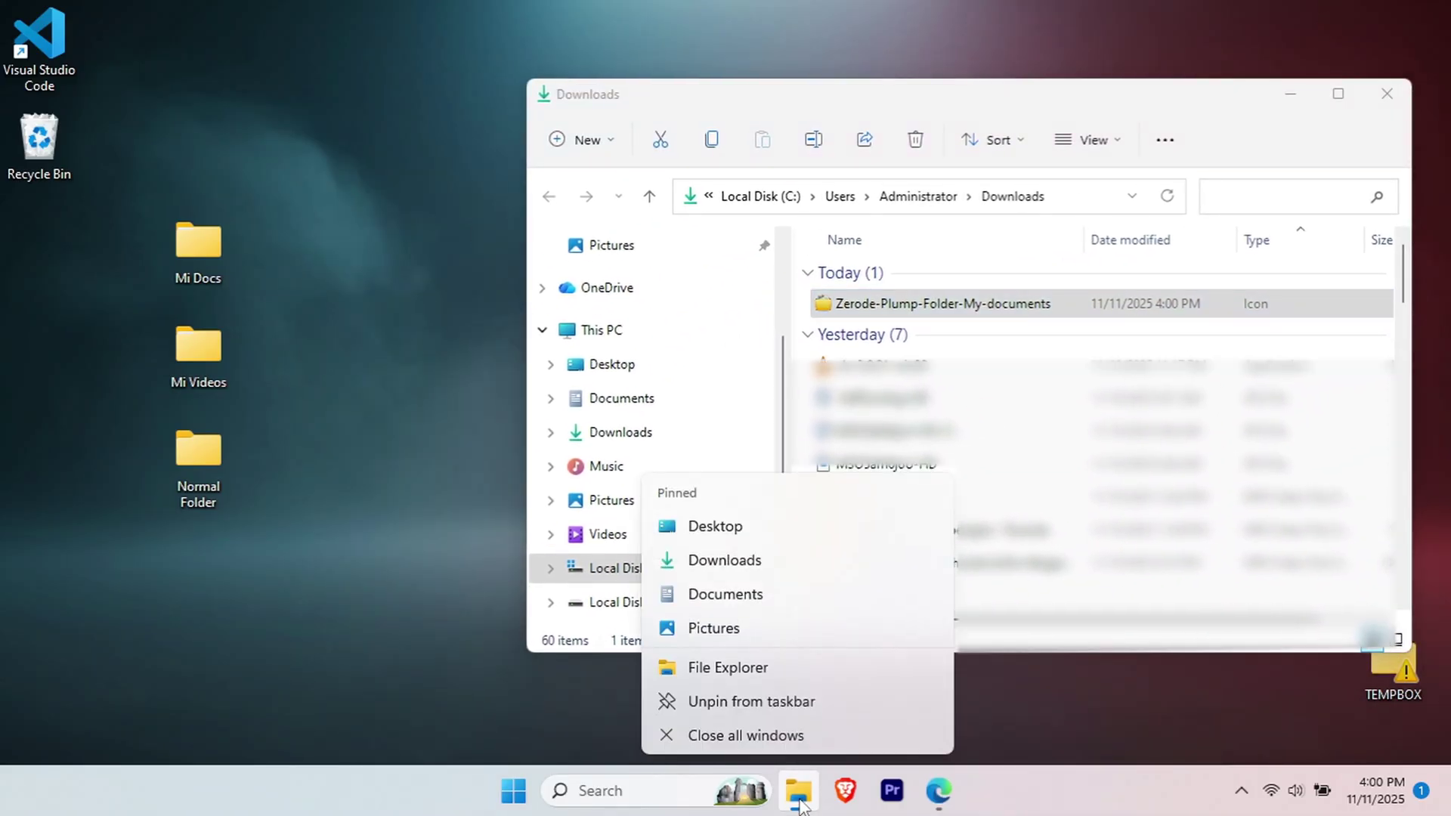
pyautogui.click(727, 592)
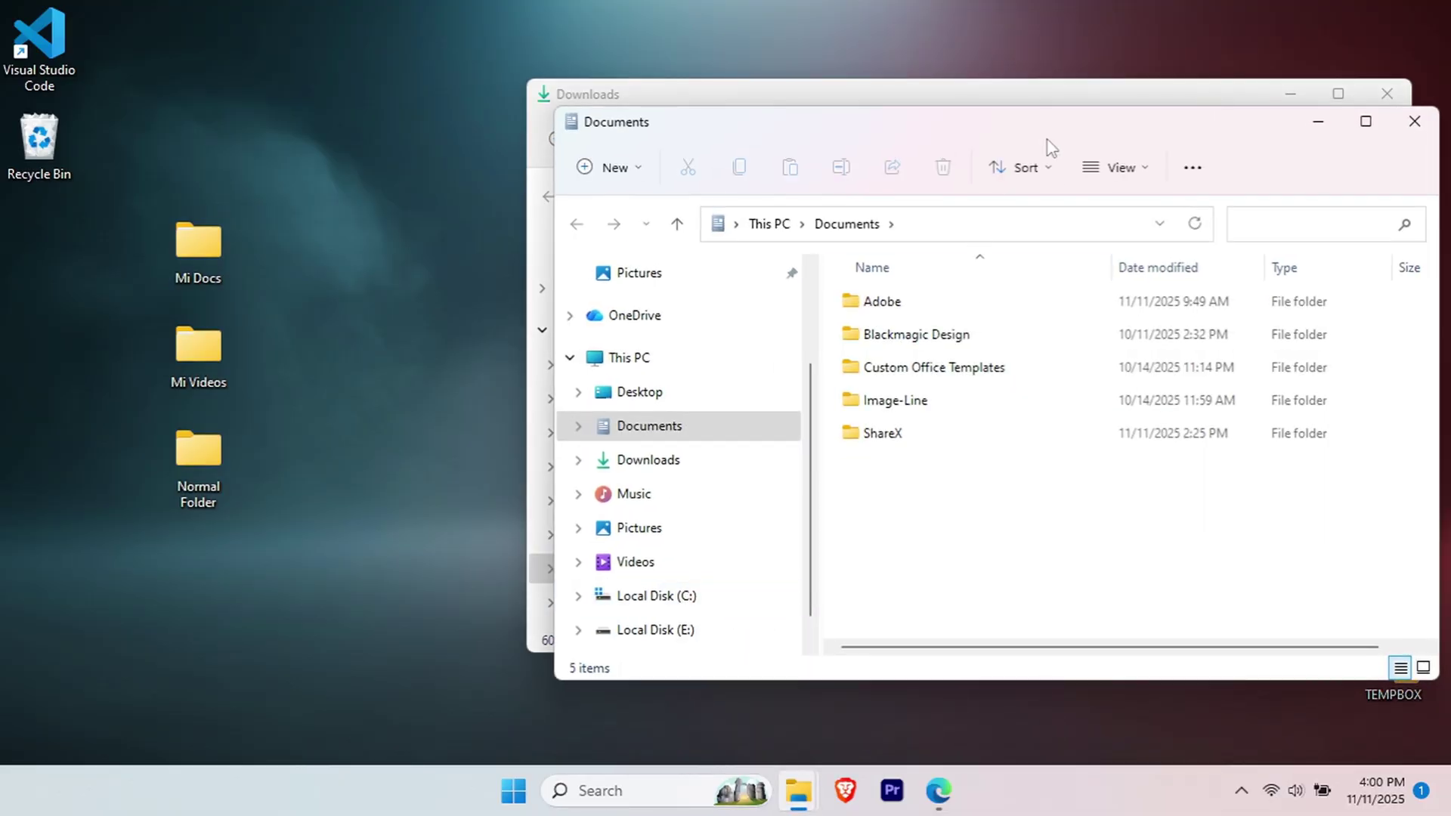
pyautogui.moveTo(1073, 141); pyautogui.dragTo(420, 217)
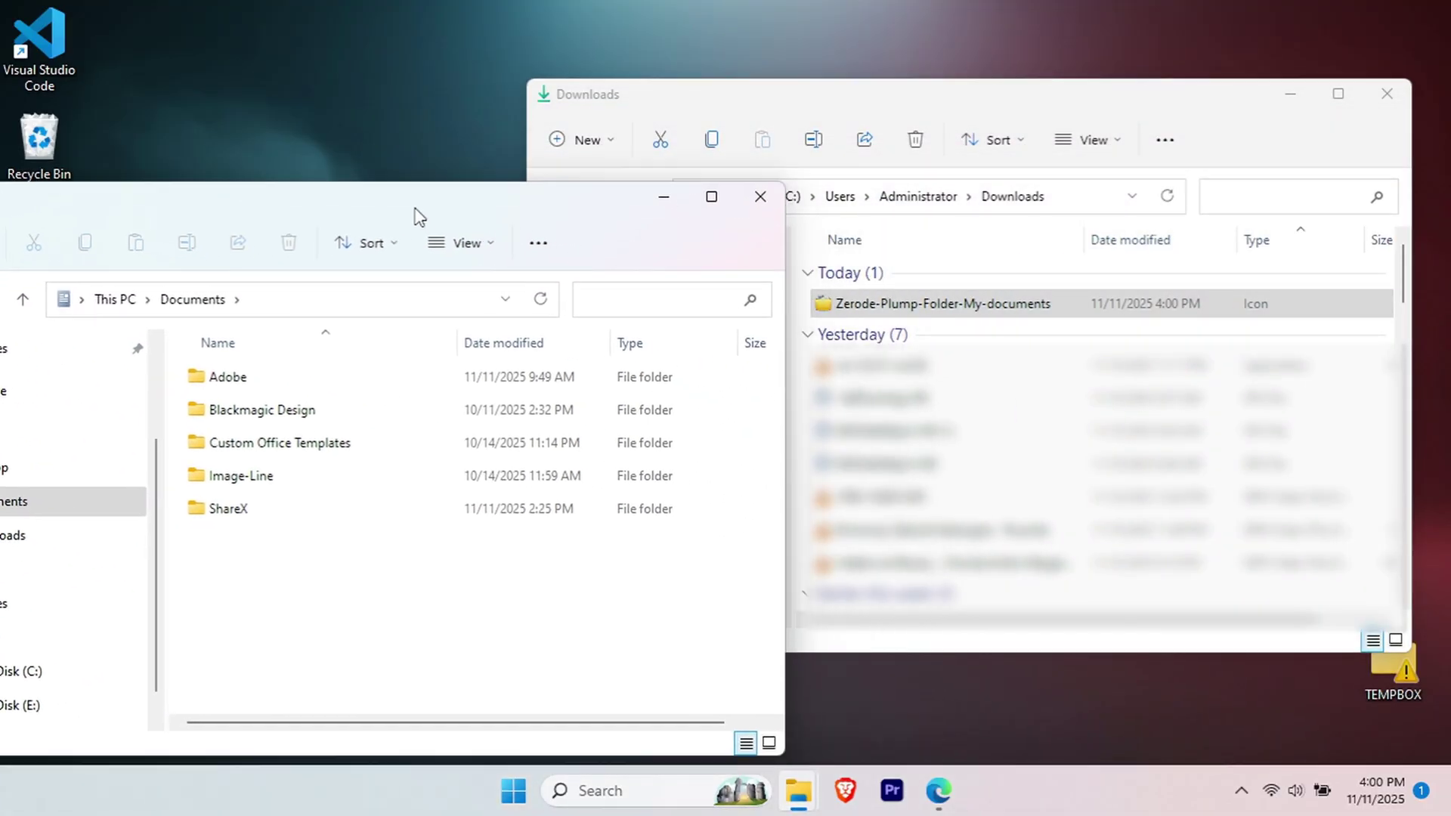
# Create a 'Custom Icons' folder in Documents and move the Zerode-Plump-Folder-My-documents icon into it
pyautogui.rightClick(275, 637)
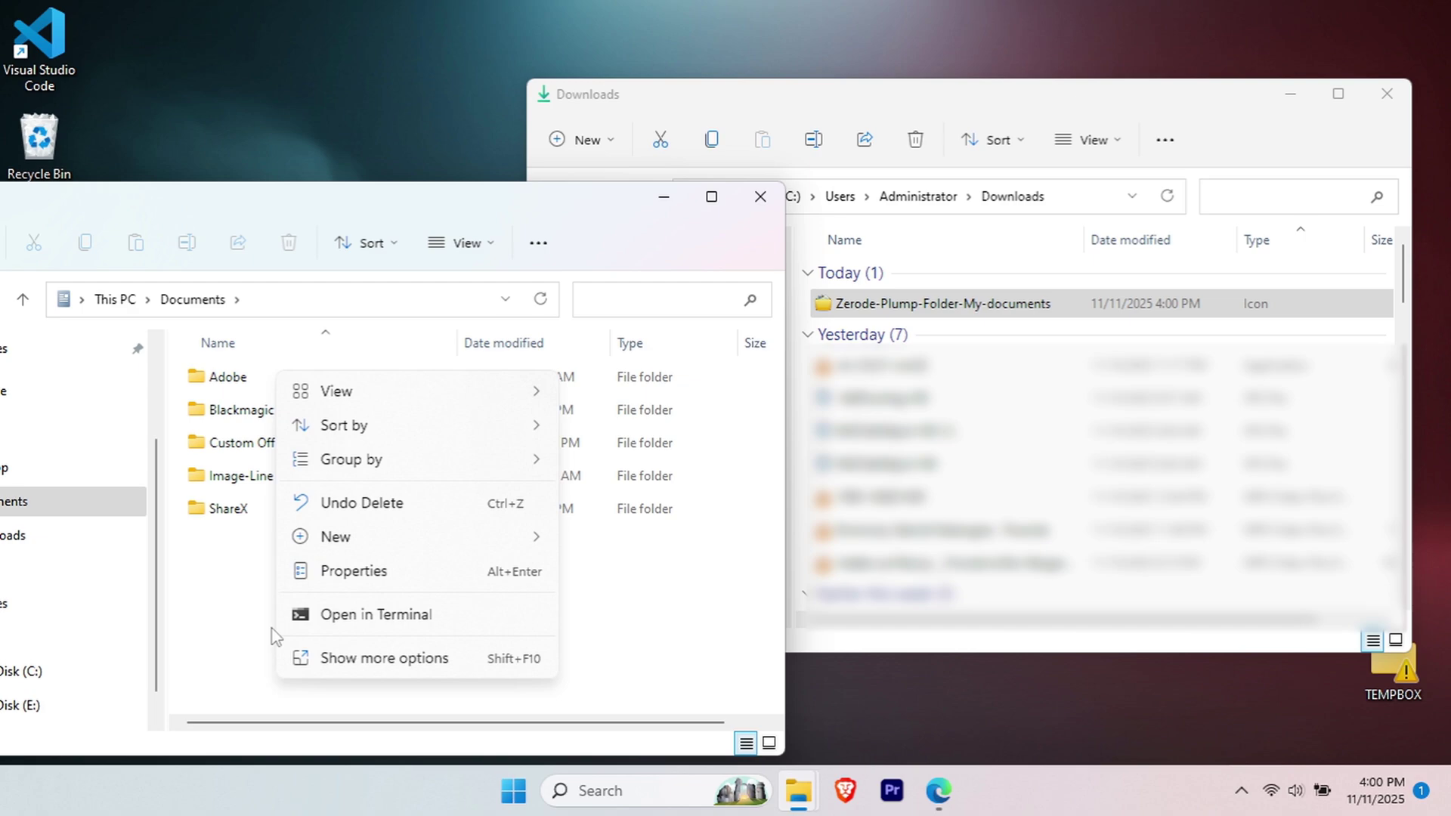
pyautogui.click(286, 496)
pyautogui.write('Custom Icons')
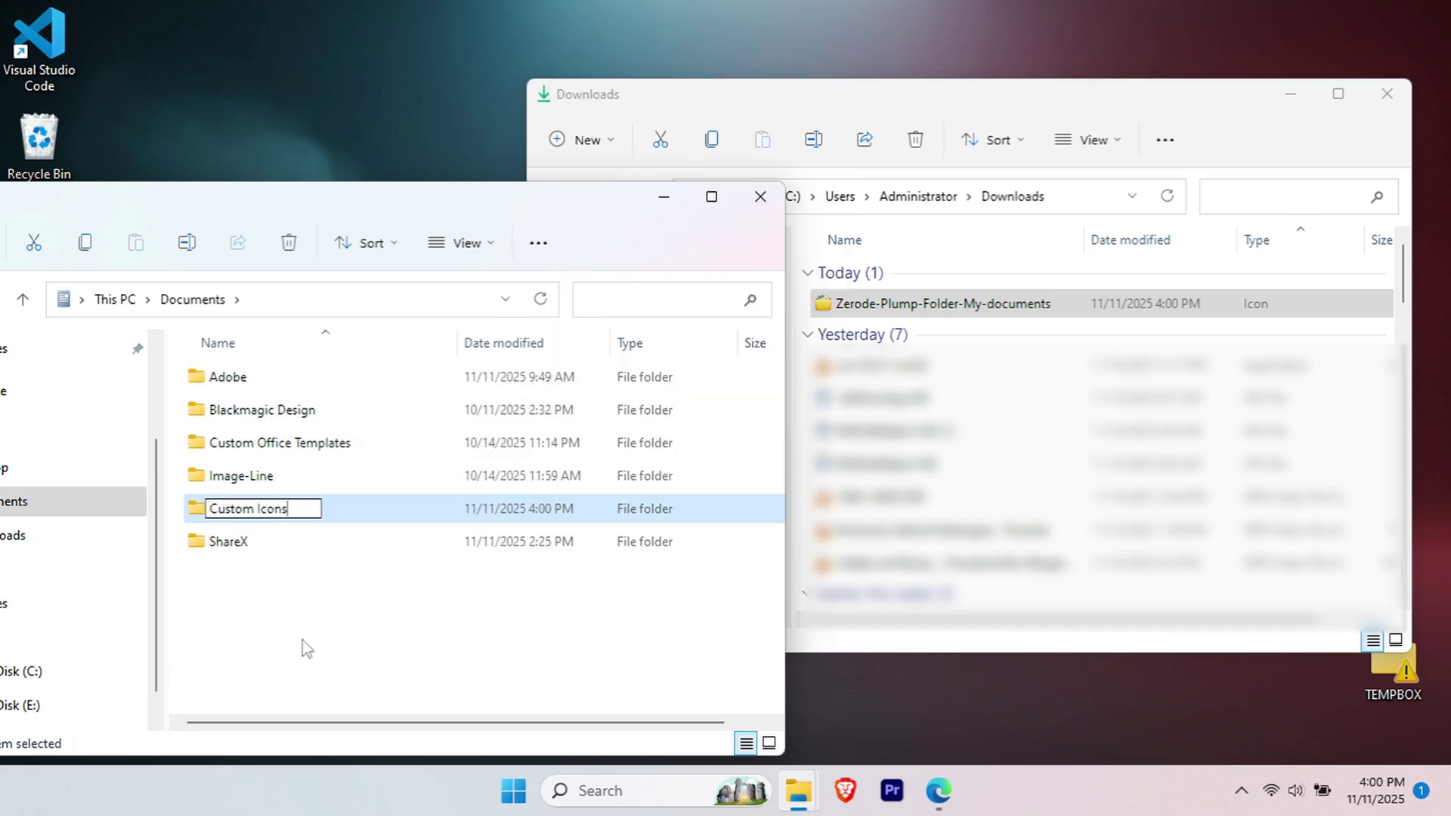
pyautogui.click(308, 636)
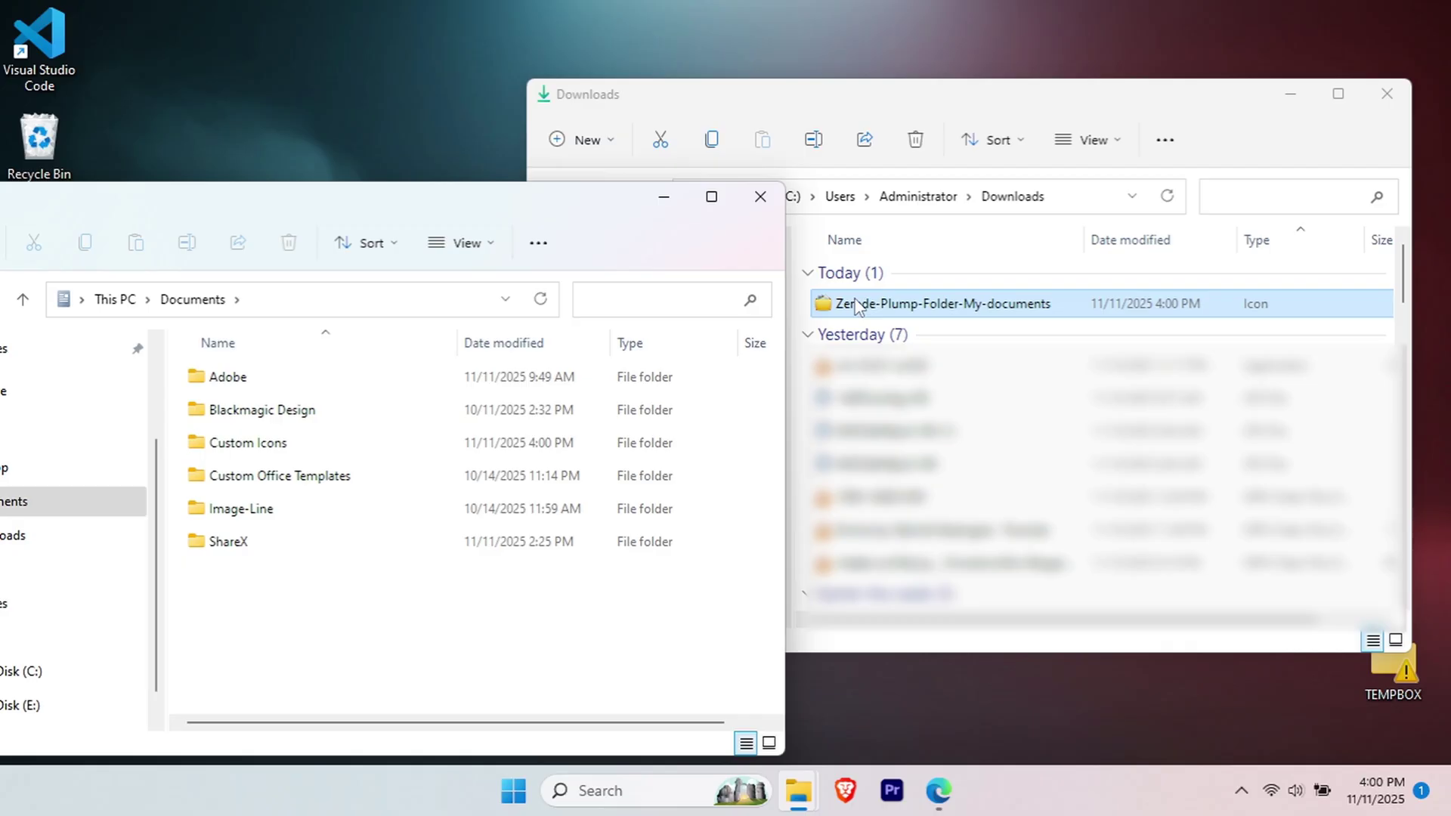
pyautogui.moveTo(852, 309); pyautogui.dragTo(338, 449)
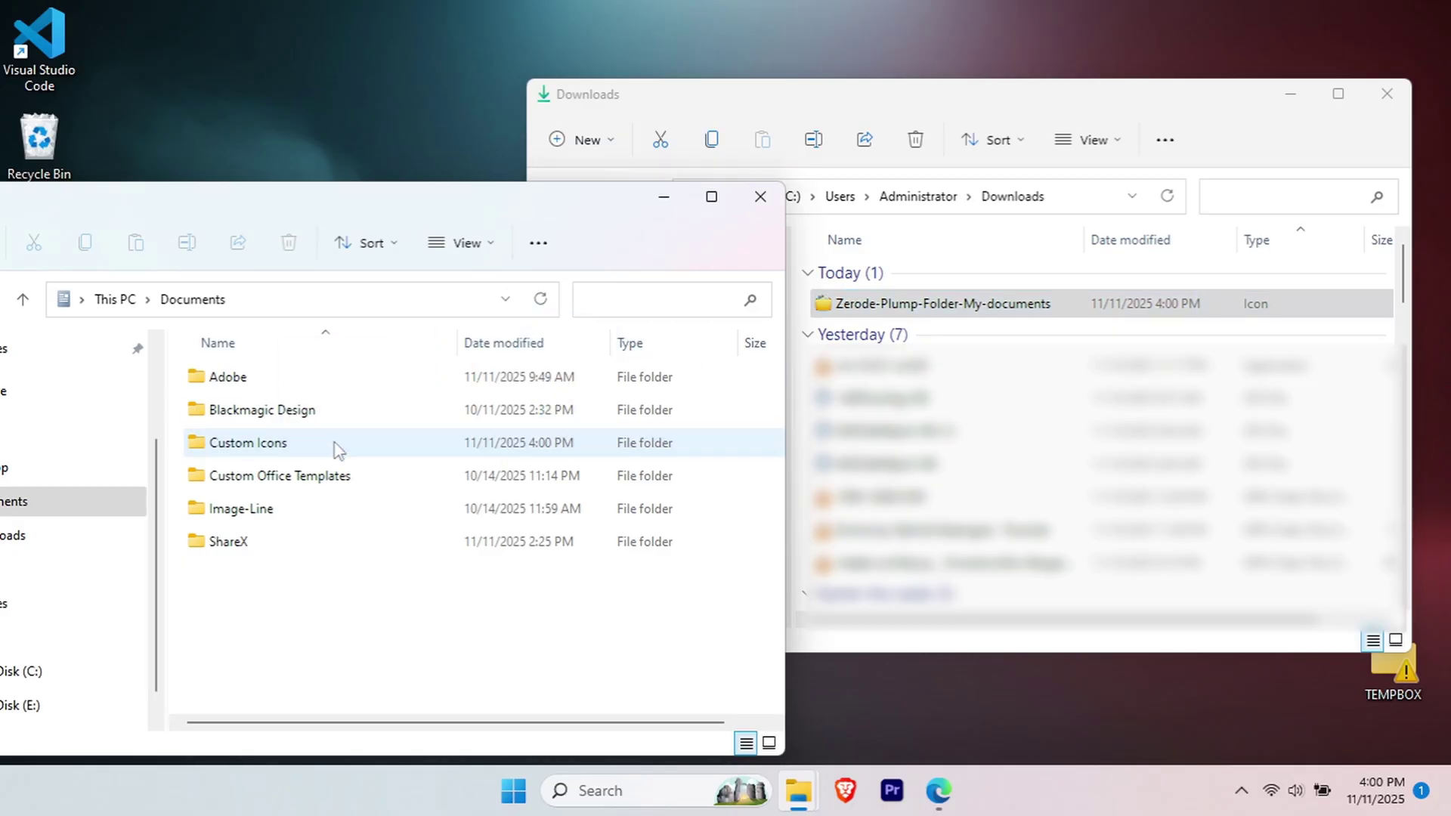
pyautogui.moveTo(337, 449)
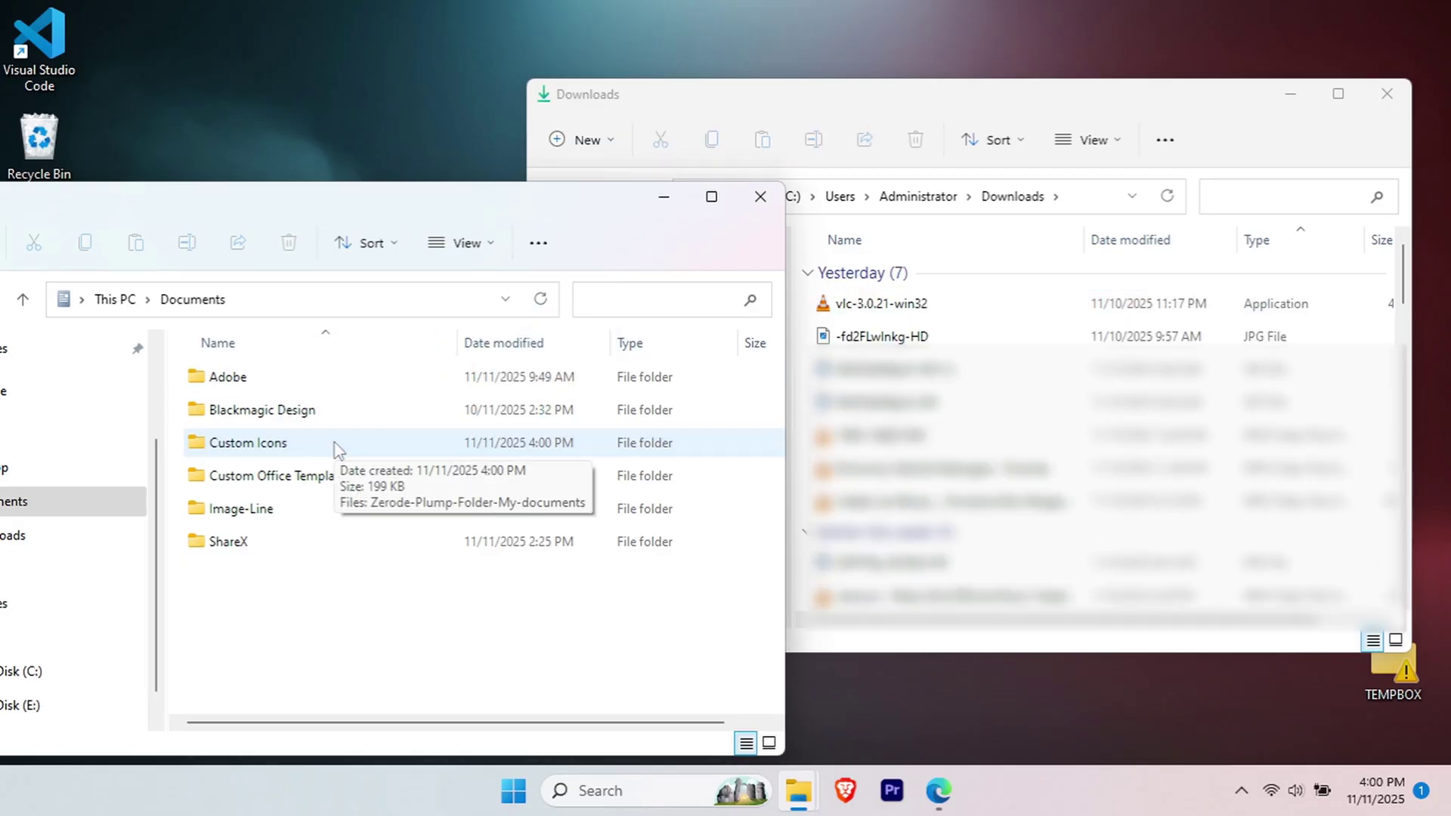
pyautogui.click(1126, 165)
# Close both Explorer windows and open the Customize tab of Mi Docs' properties
pyautogui.hotkey('alt', 'F4')
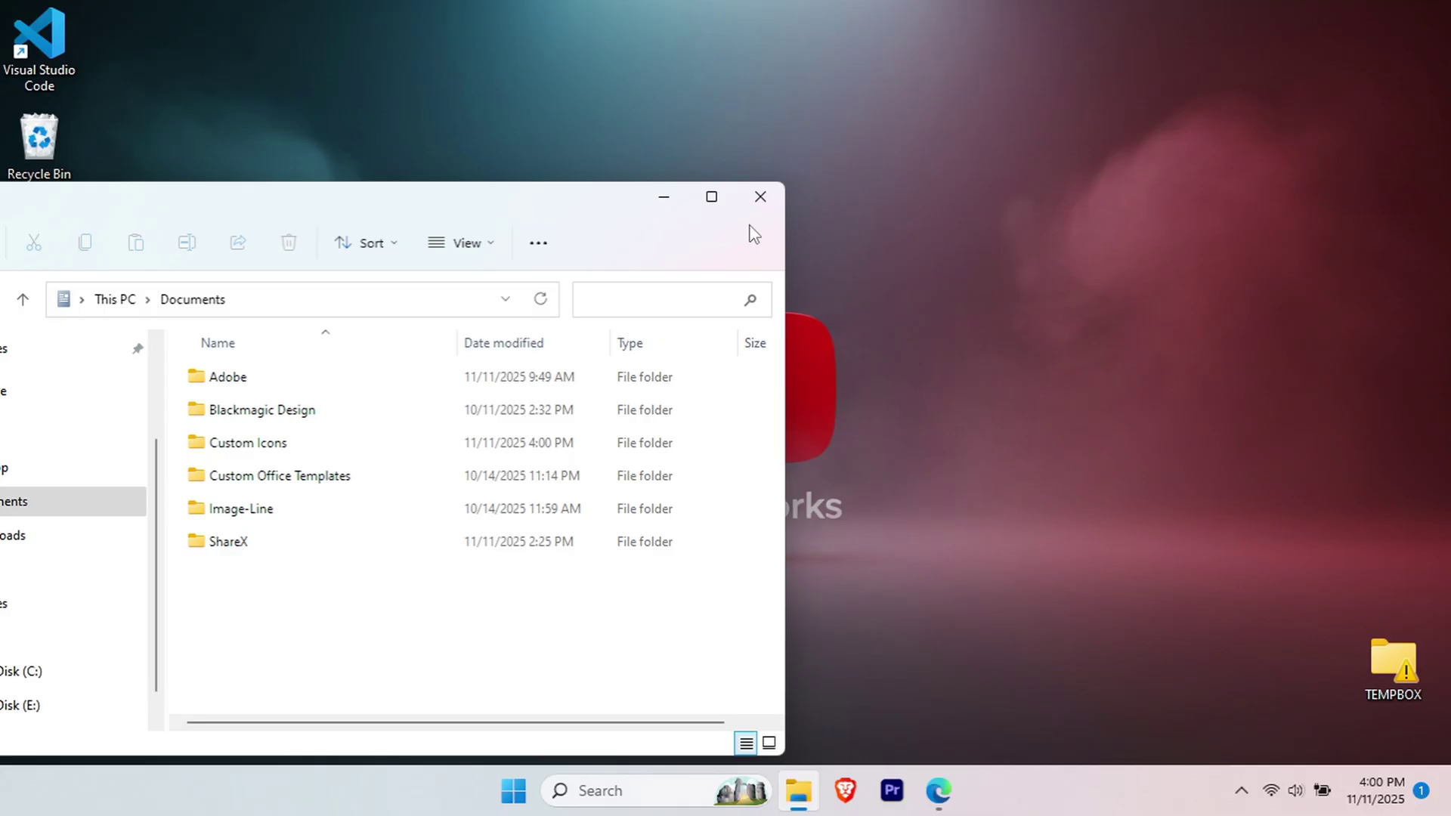
pyautogui.click(761, 196)
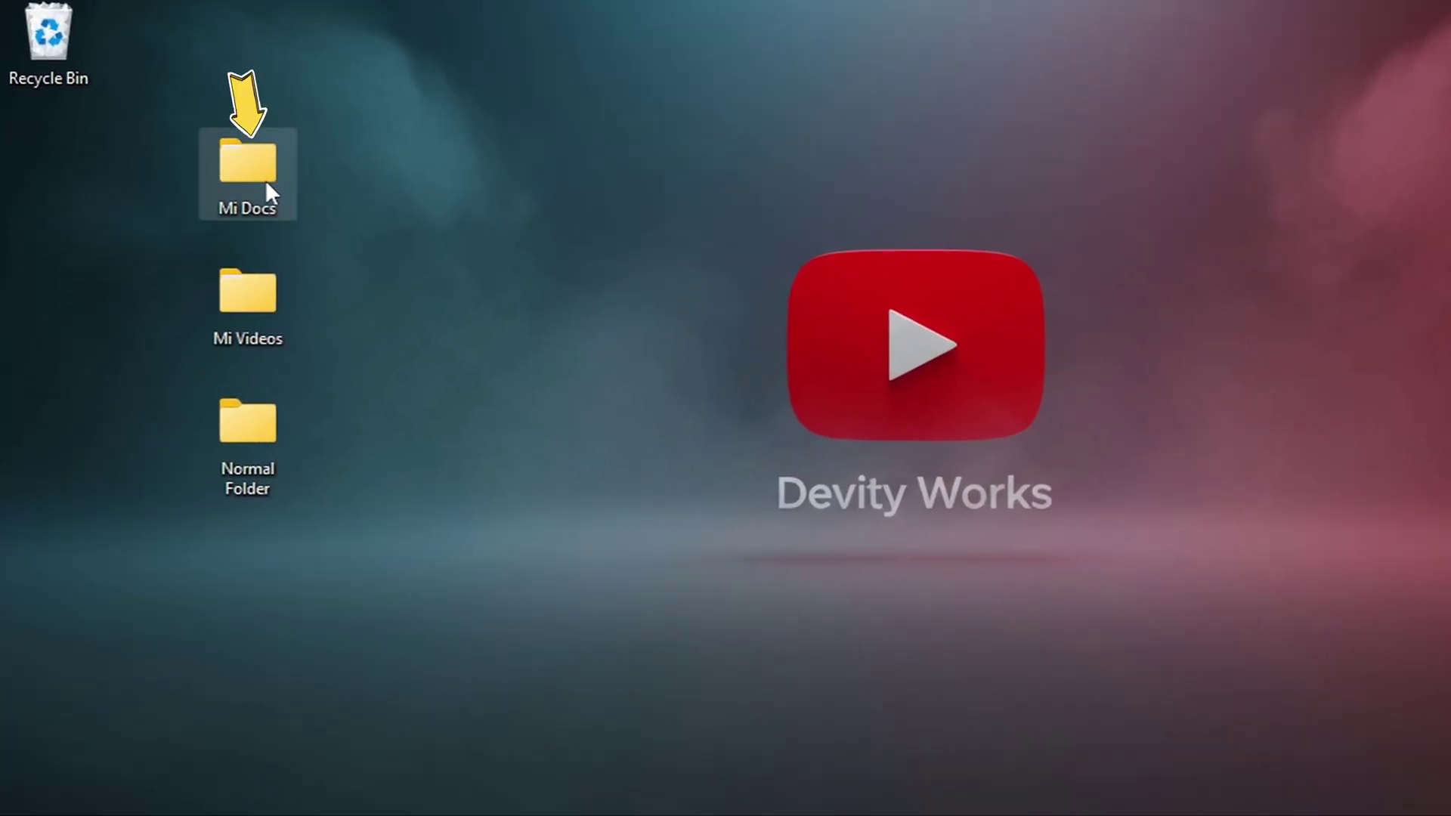
pyautogui.rightClick(257, 178)
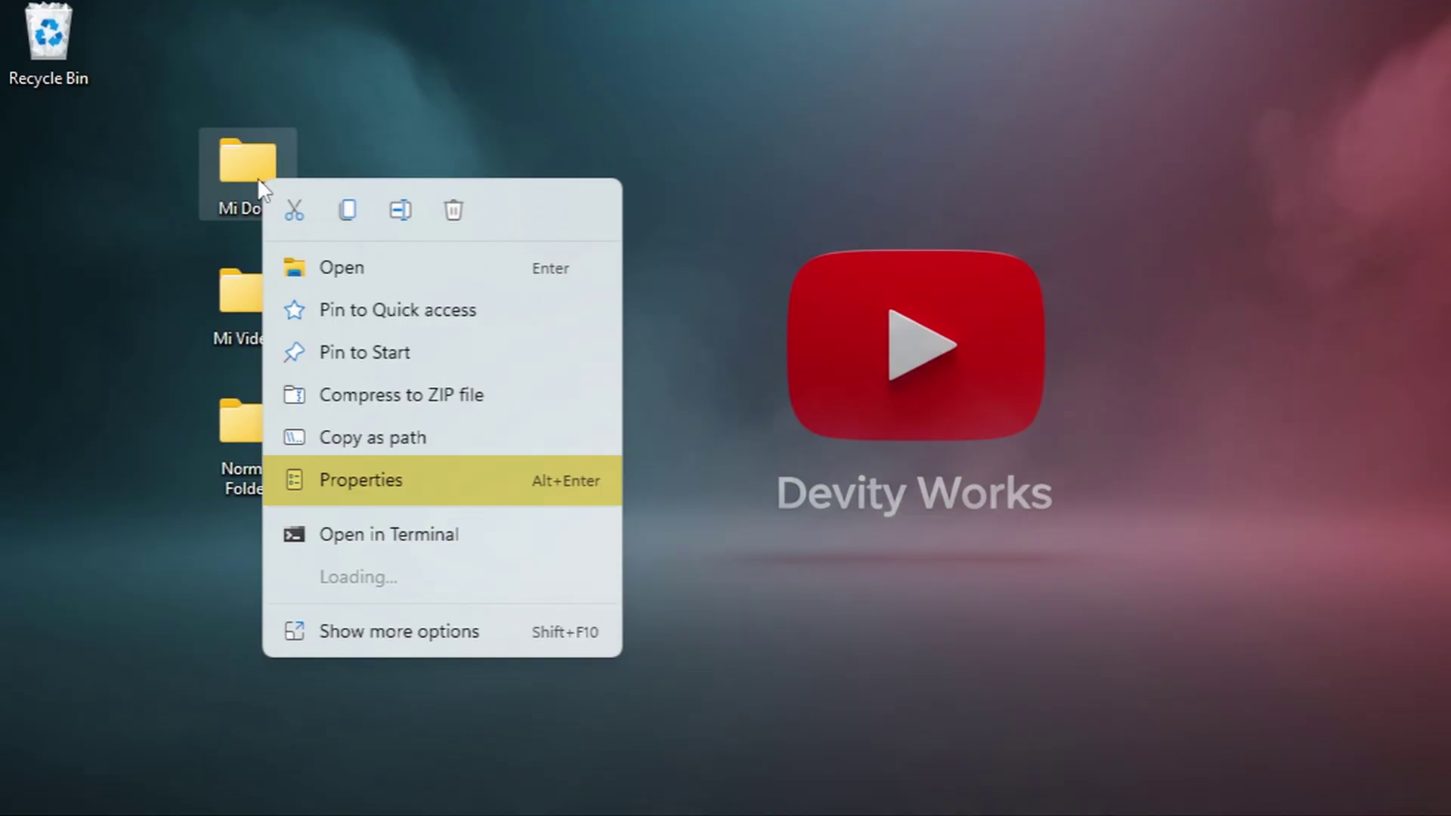
pyautogui.click(460, 482)
pyautogui.moveTo(499, 187); pyautogui.dragTo(754, 76)
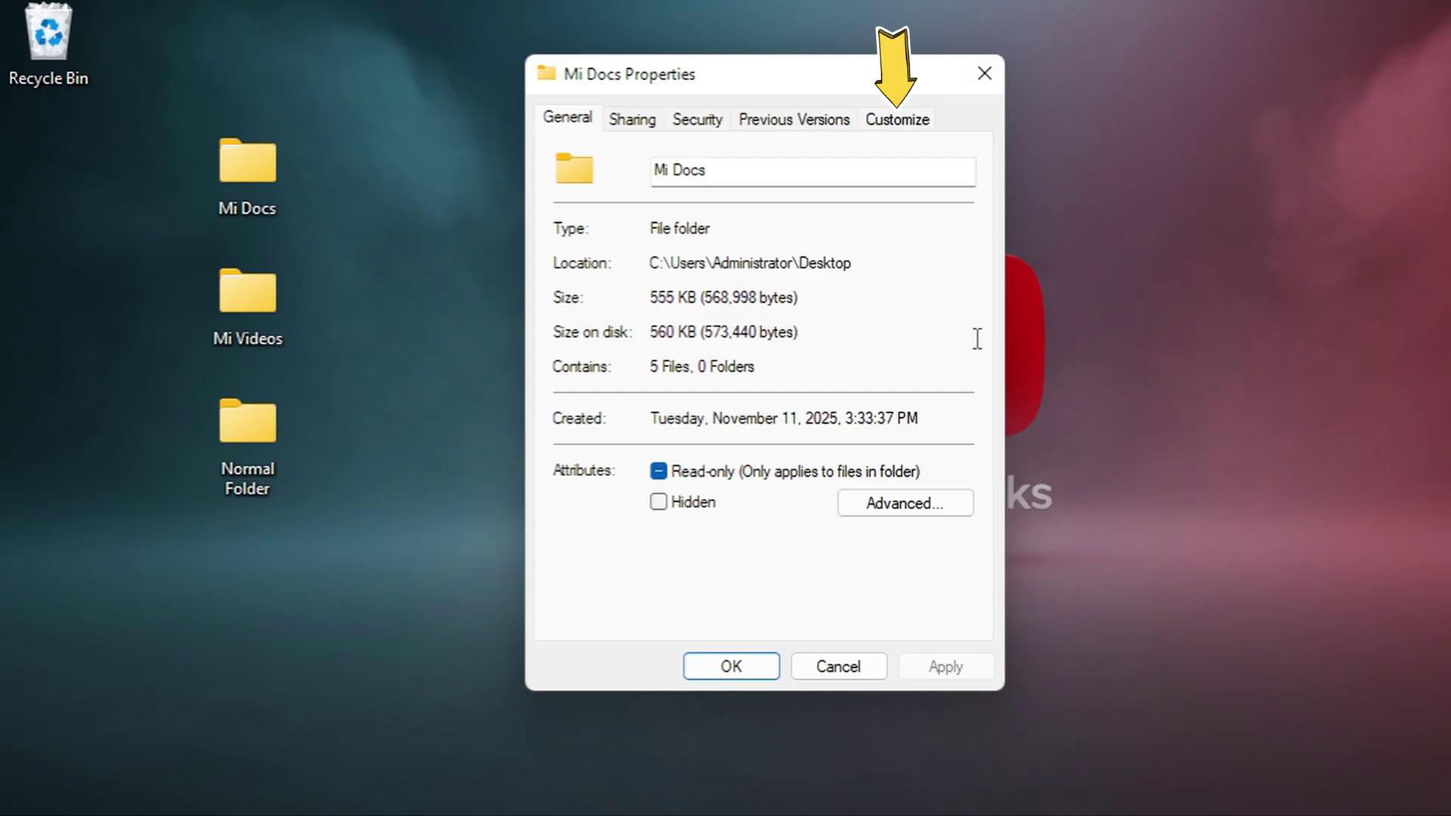
pyautogui.click(892, 119)
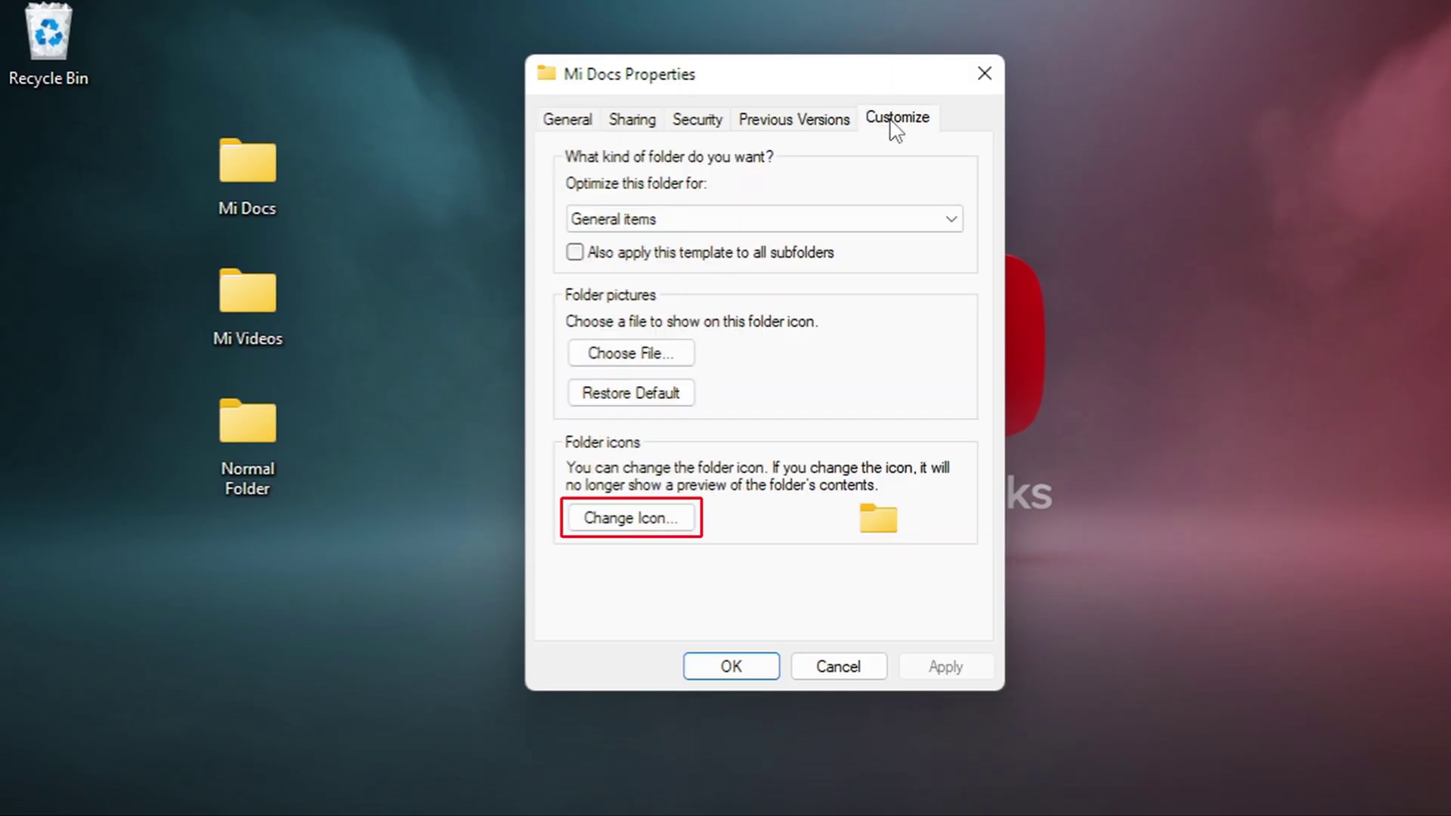
# Set Mi Docs' icon to Zerode-Plump-Folder-My-documents from Documents\Custom Icons and apply it
pyautogui.click(656, 520)
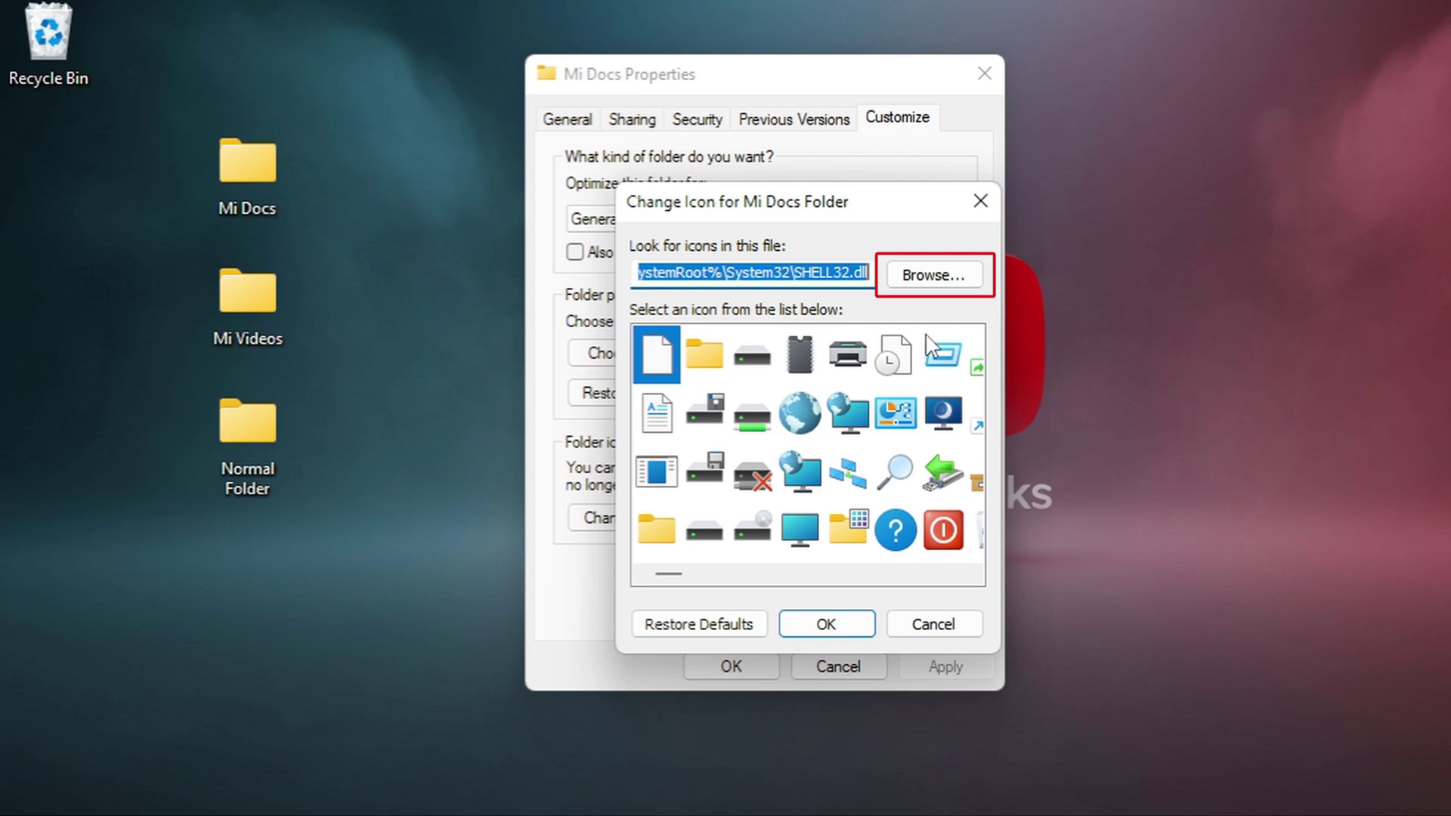
pyautogui.click(935, 274)
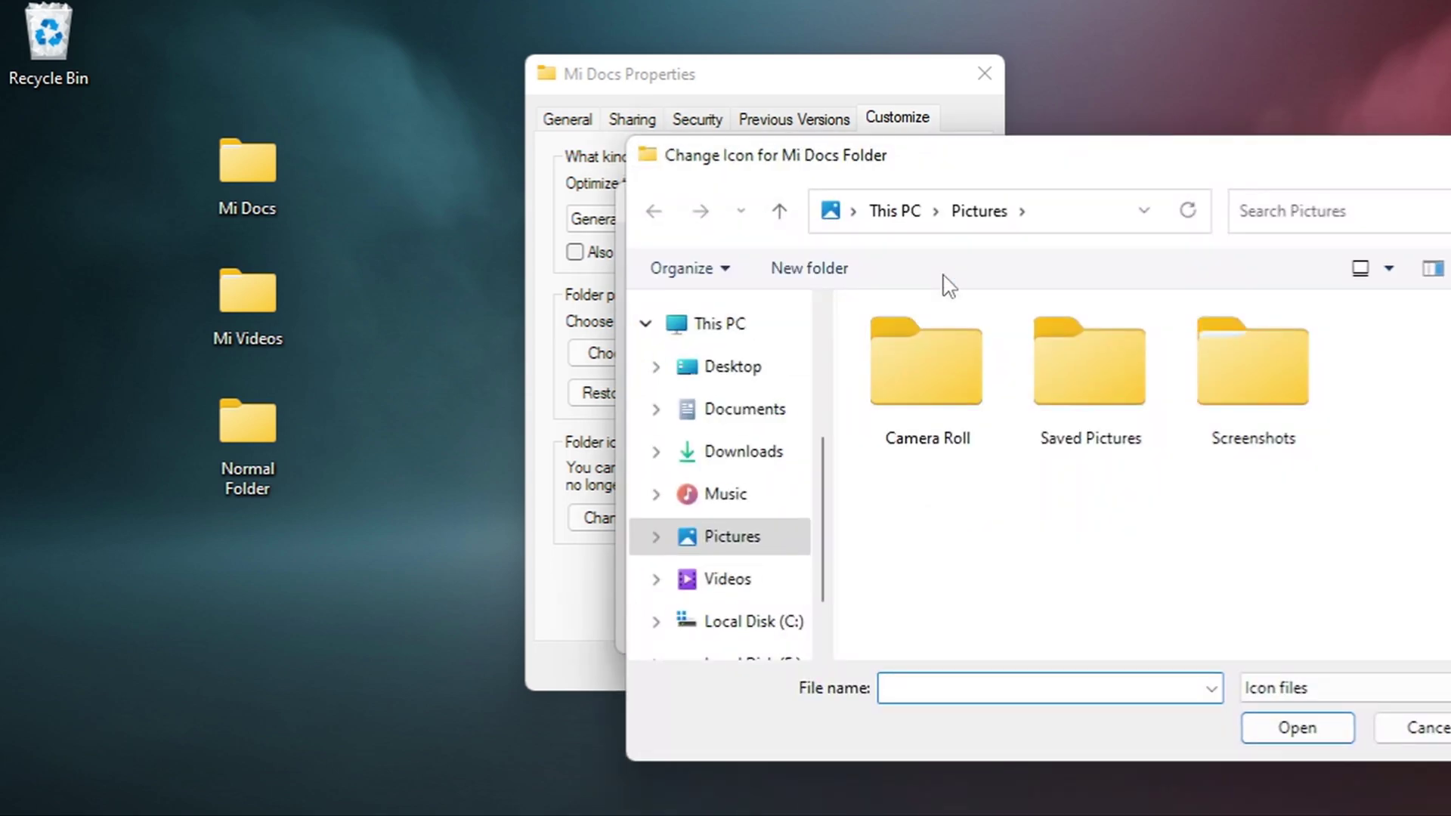
pyautogui.click(730, 421)
pyautogui.click(924, 443)
pyautogui.doubleClick(922, 441)
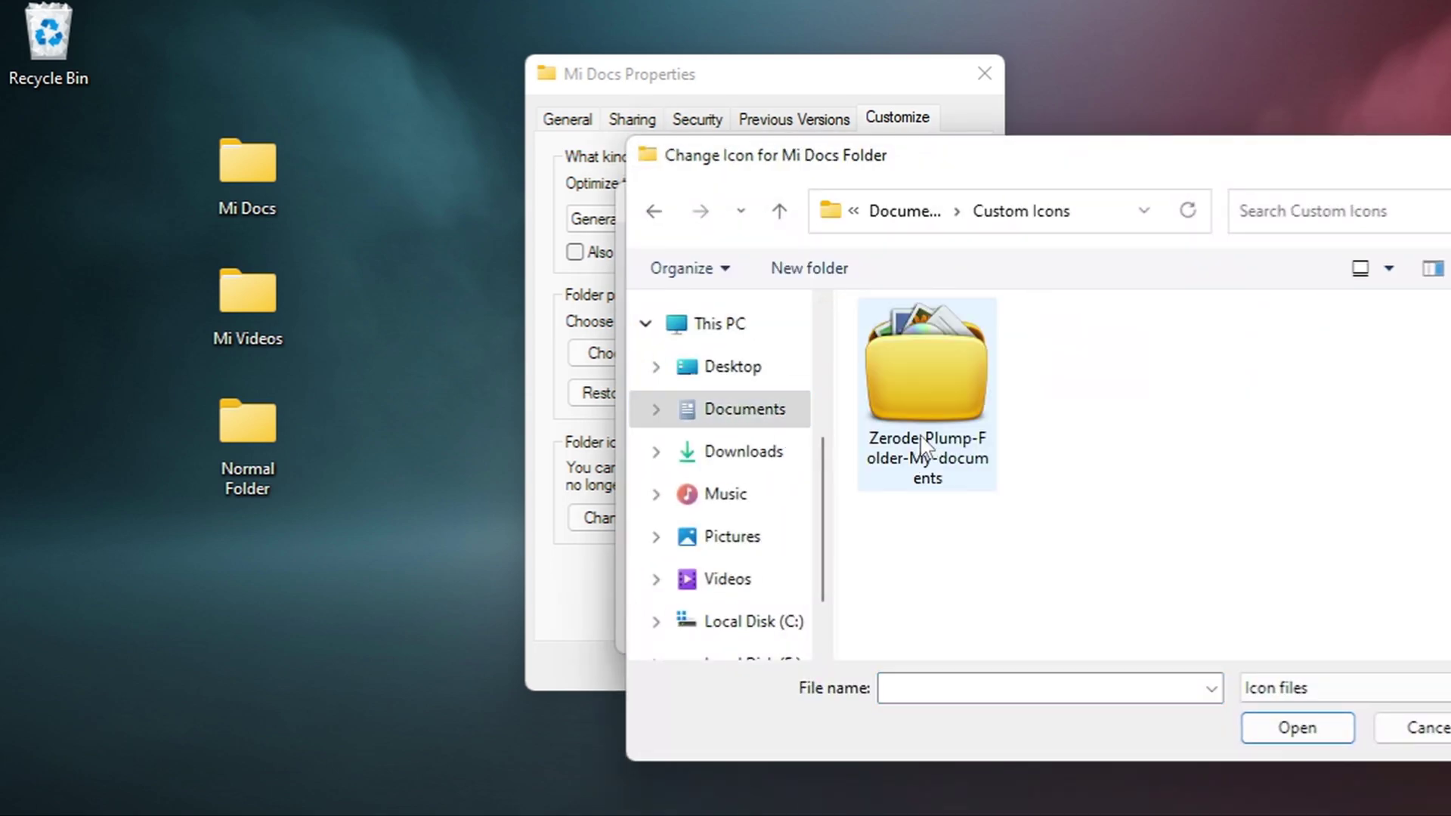
pyautogui.click(937, 364)
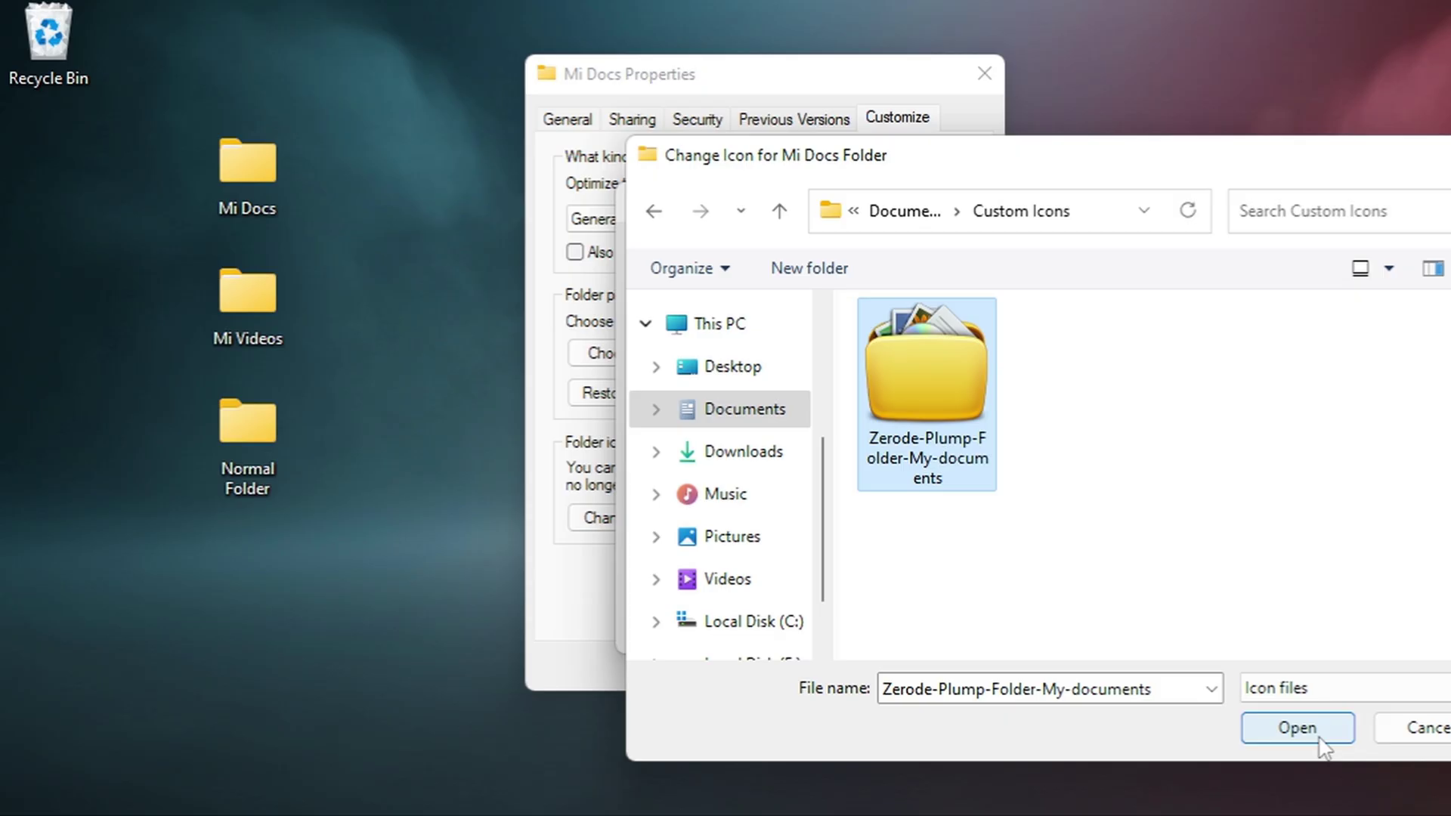
pyautogui.click(1298, 728)
pyautogui.click(827, 625)
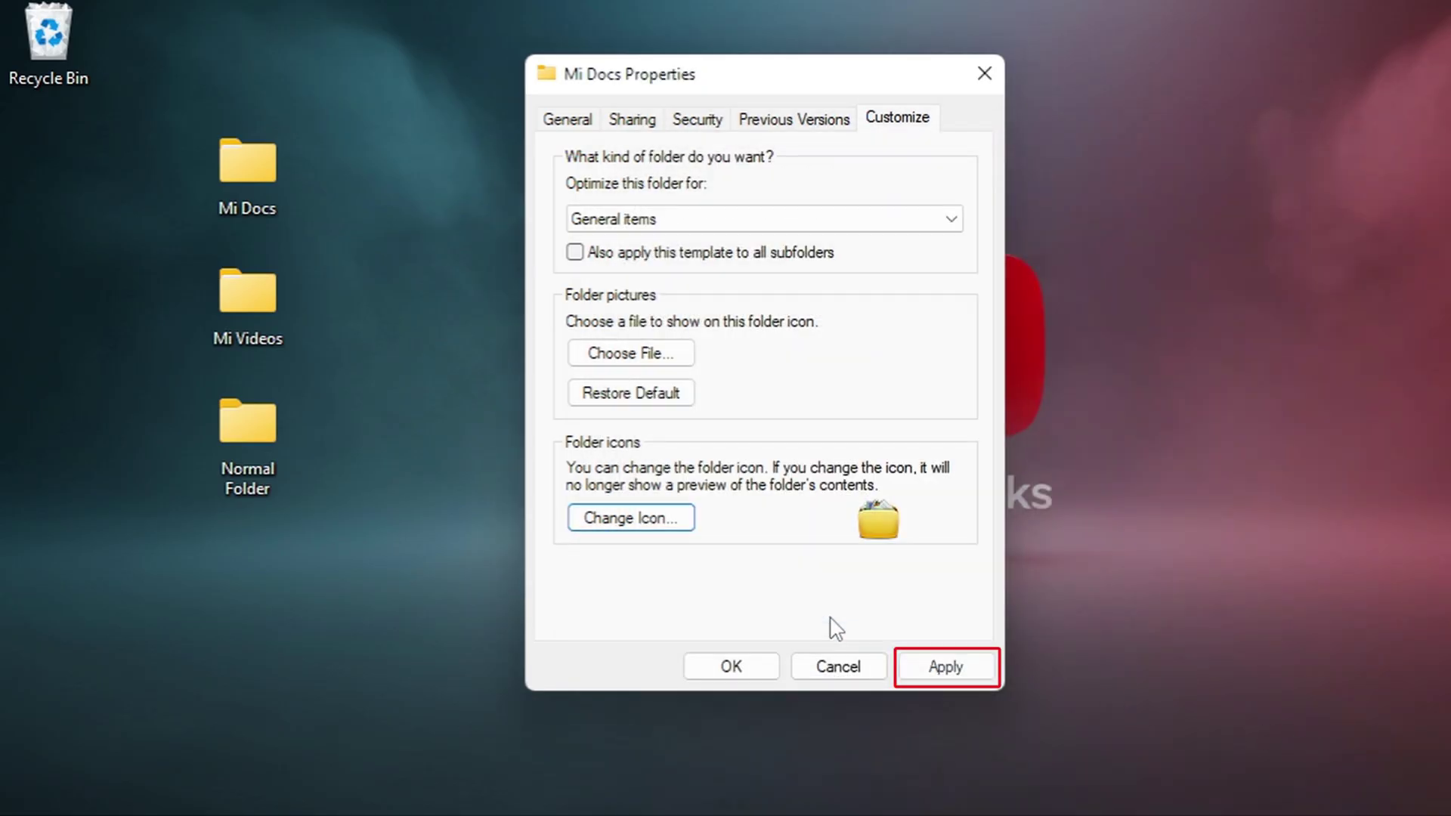
pyautogui.click(938, 653)
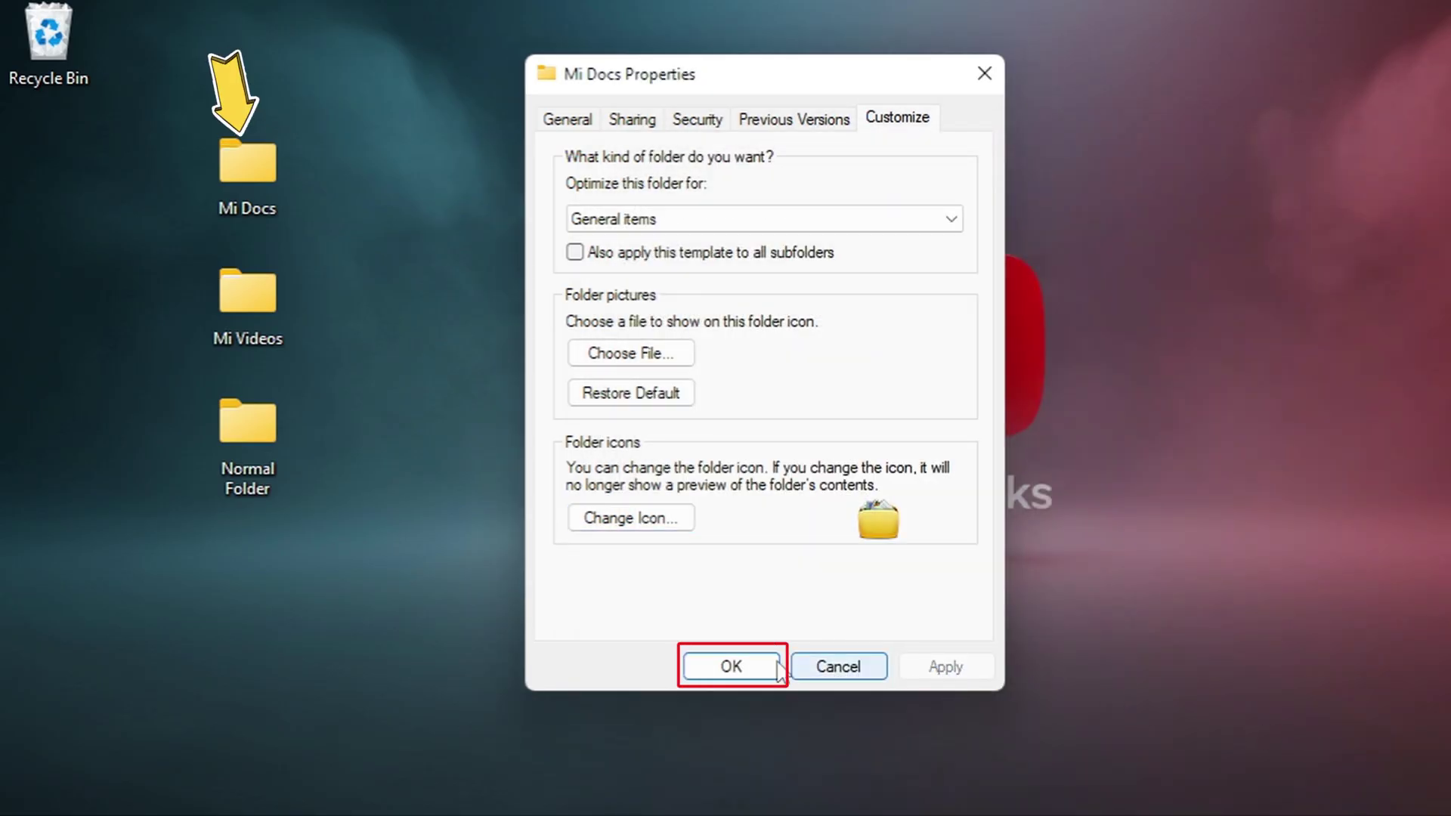
pyautogui.click(732, 667)
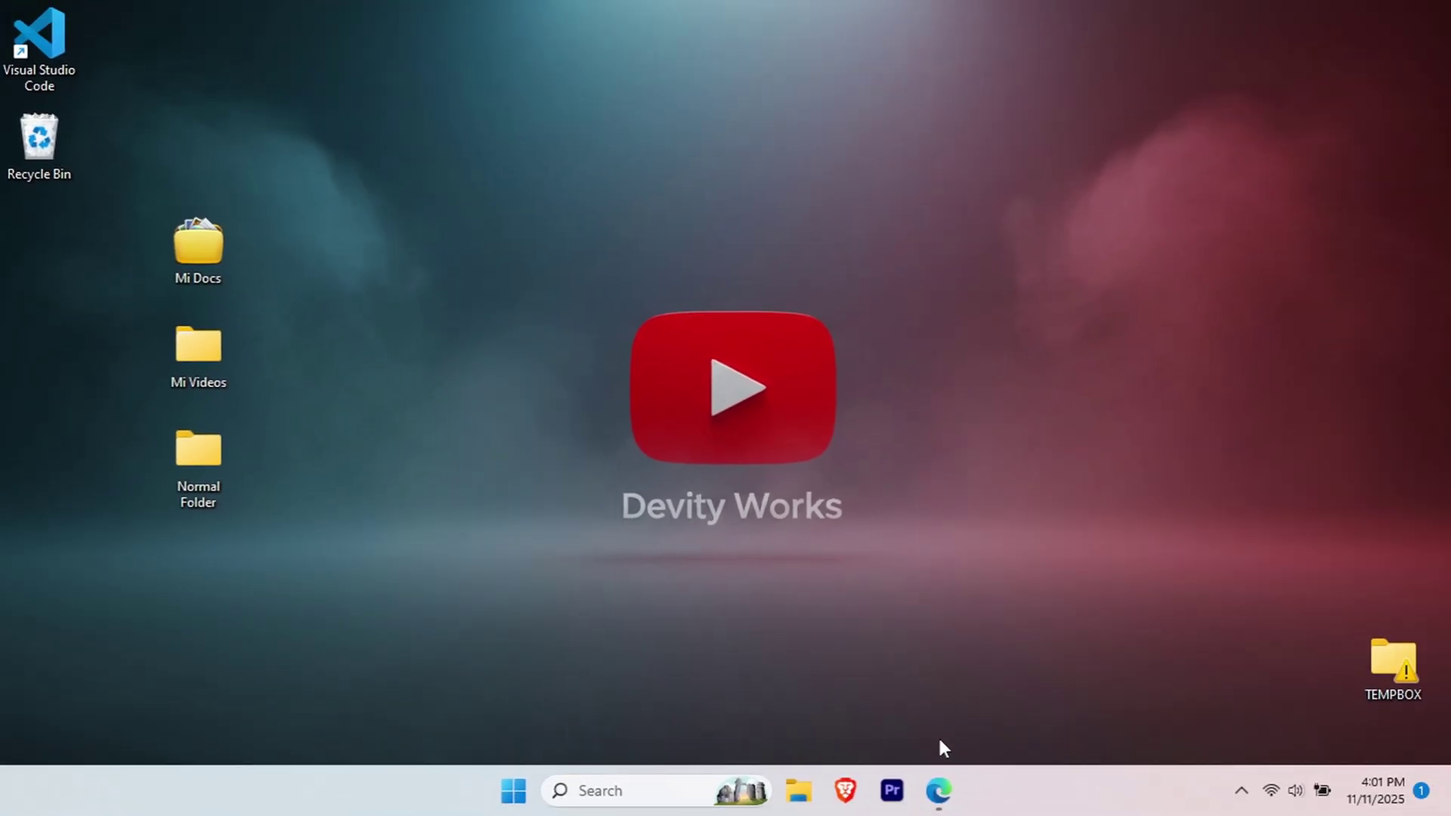
# Download the camcorder Folder public movies icon as ICO from the folder search results
pyautogui.click(938, 791)
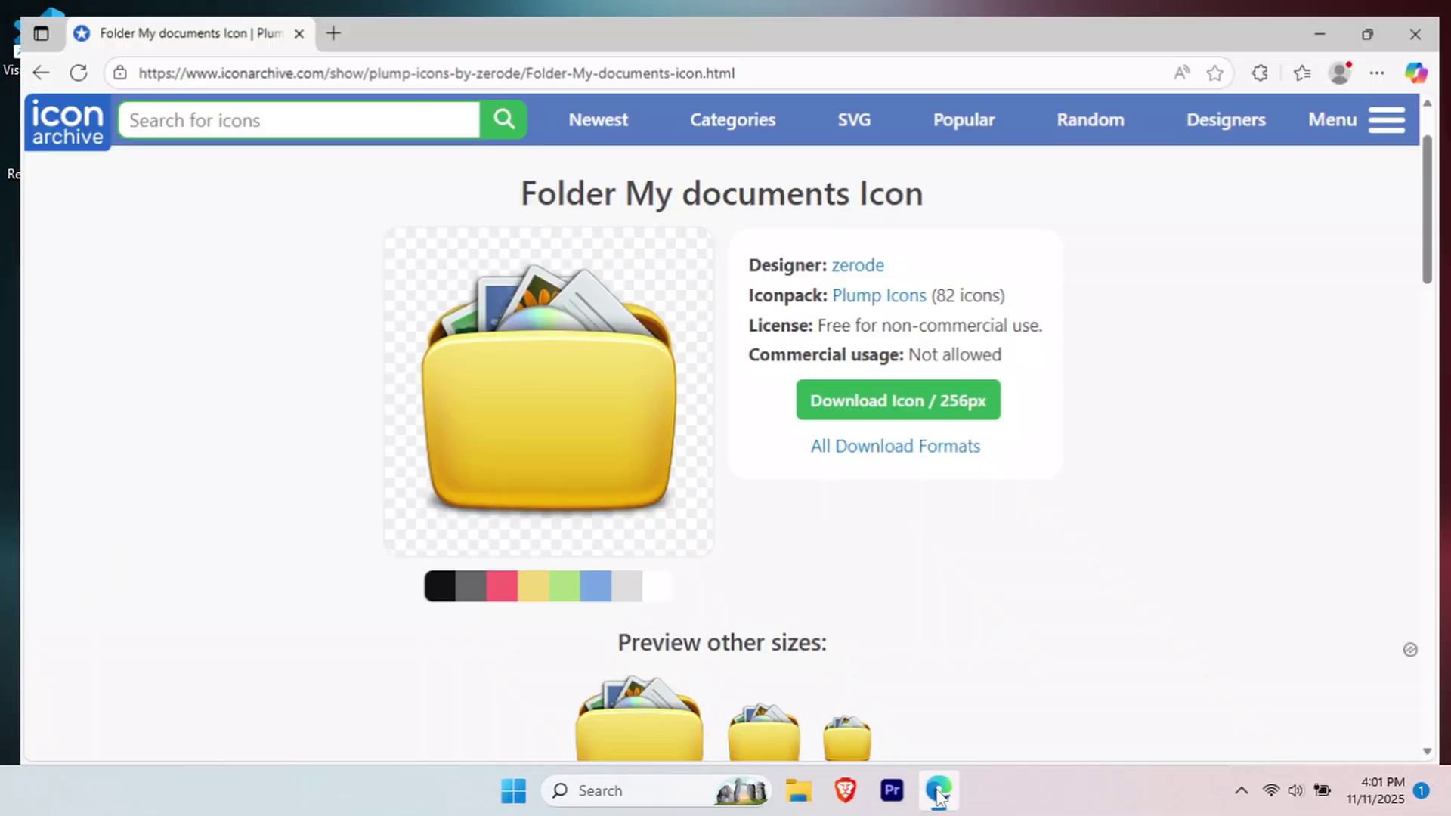
pyautogui.click(17, 58)
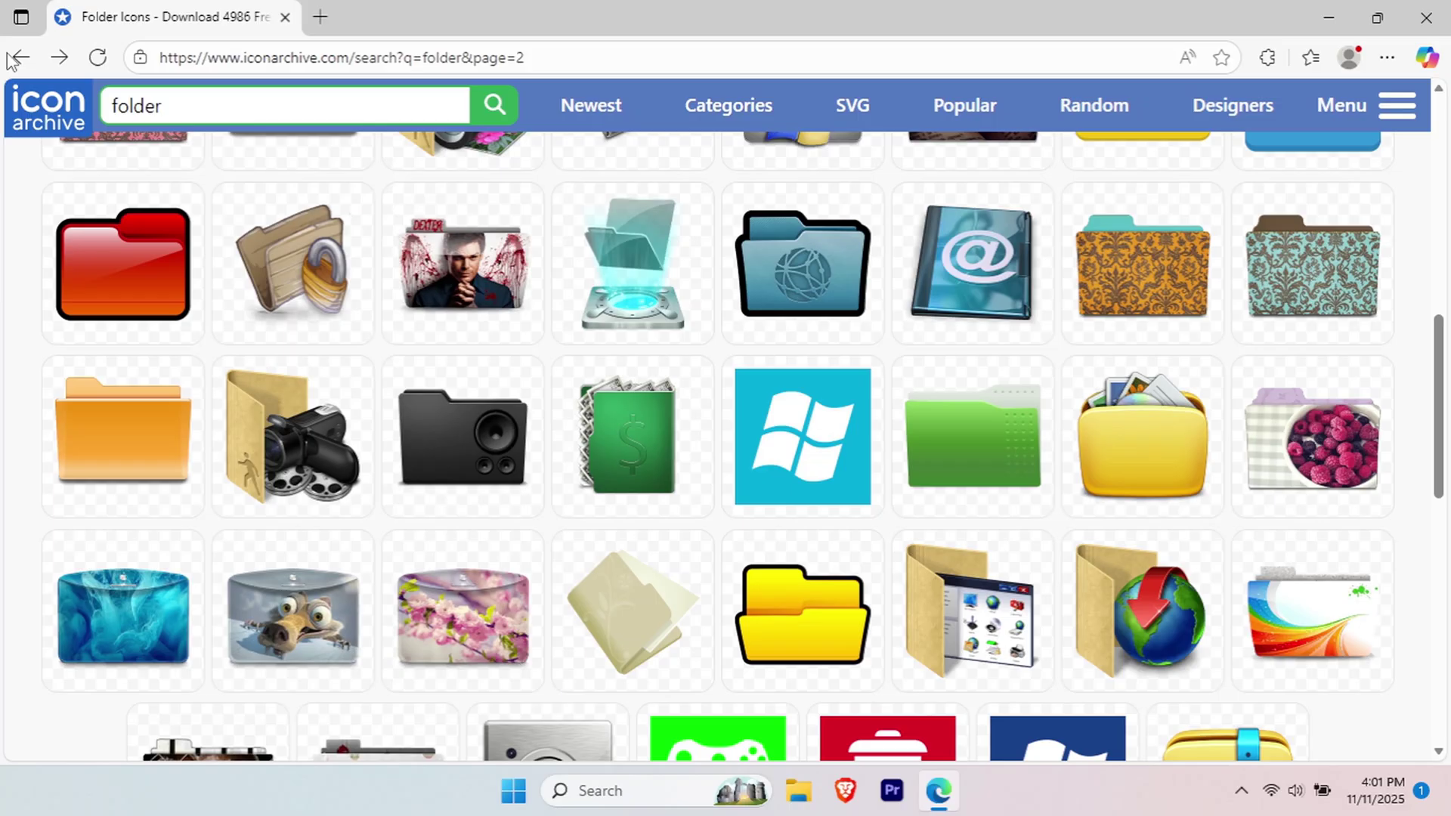
pyautogui.scroll(-3, 1225, 481)
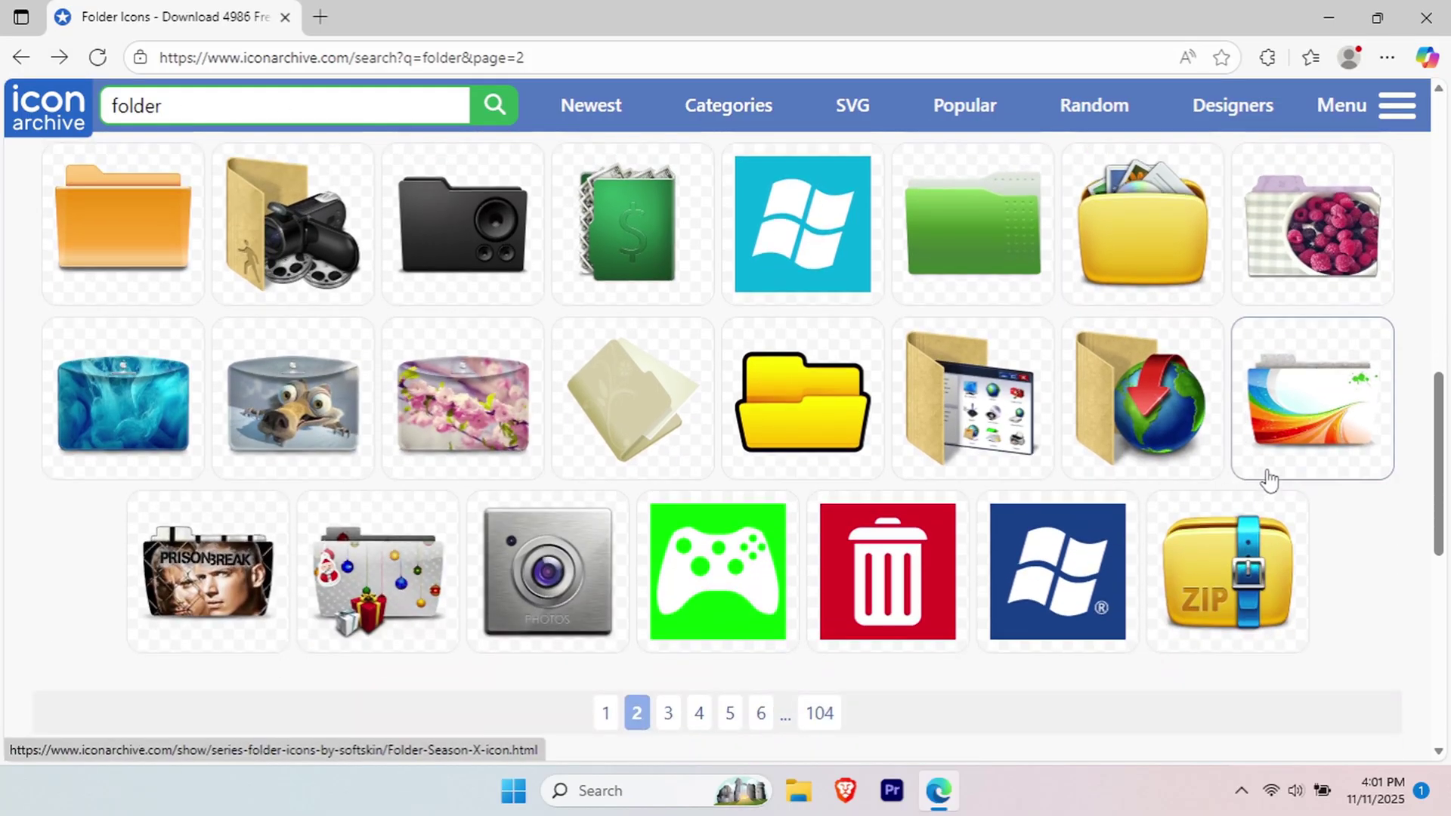
pyautogui.click(304, 233)
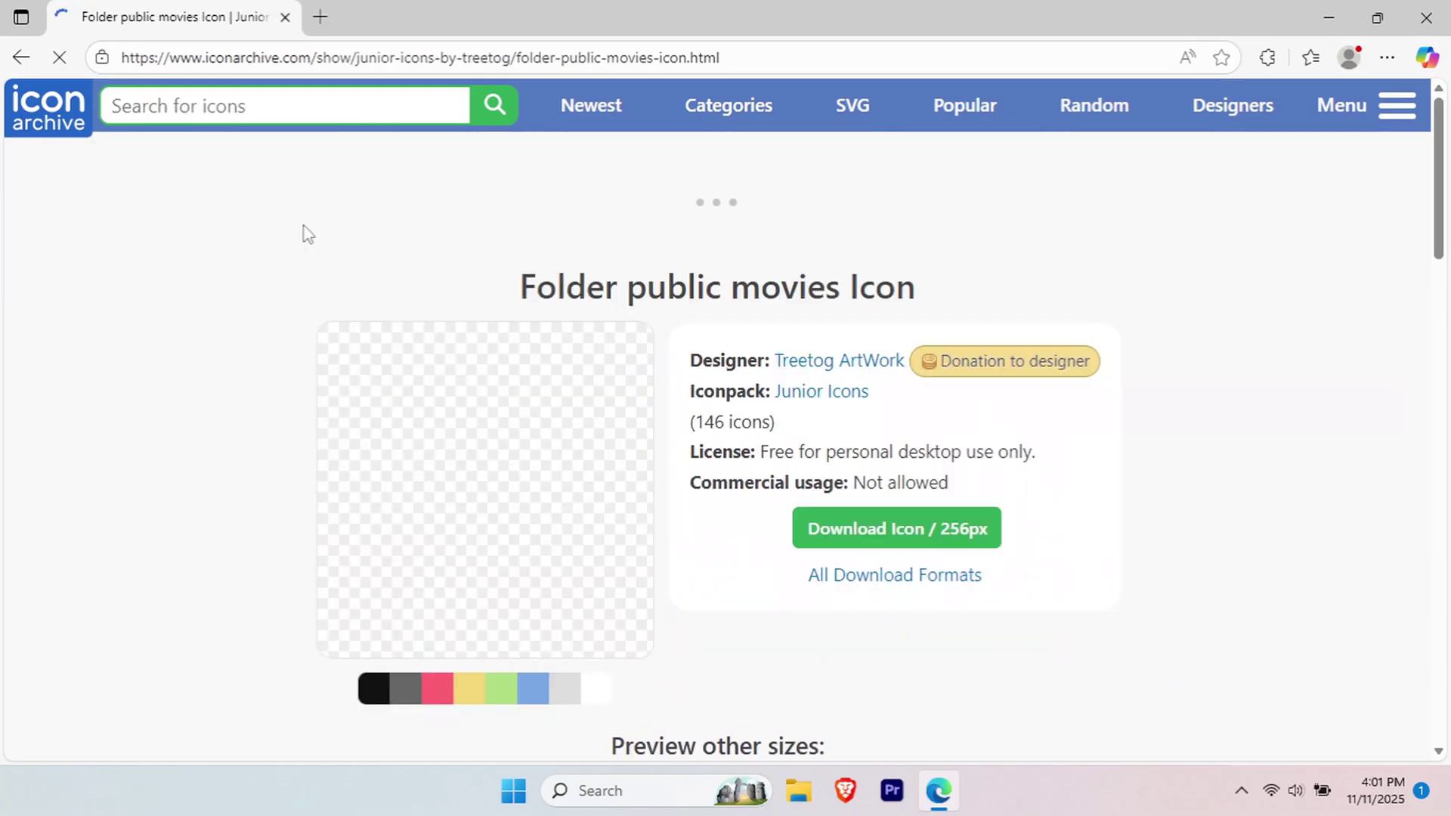
pyautogui.click(899, 581)
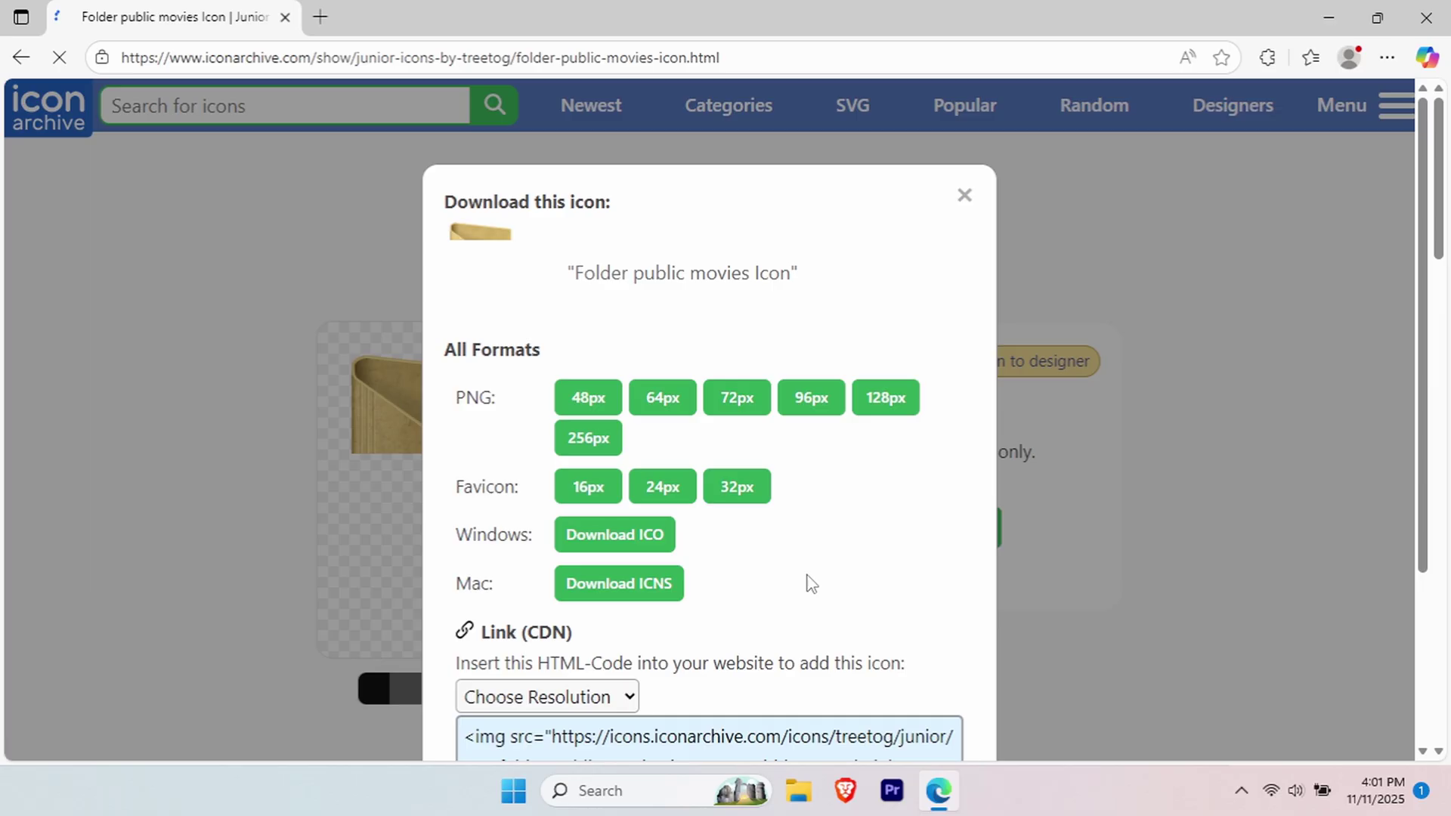
pyautogui.click(643, 535)
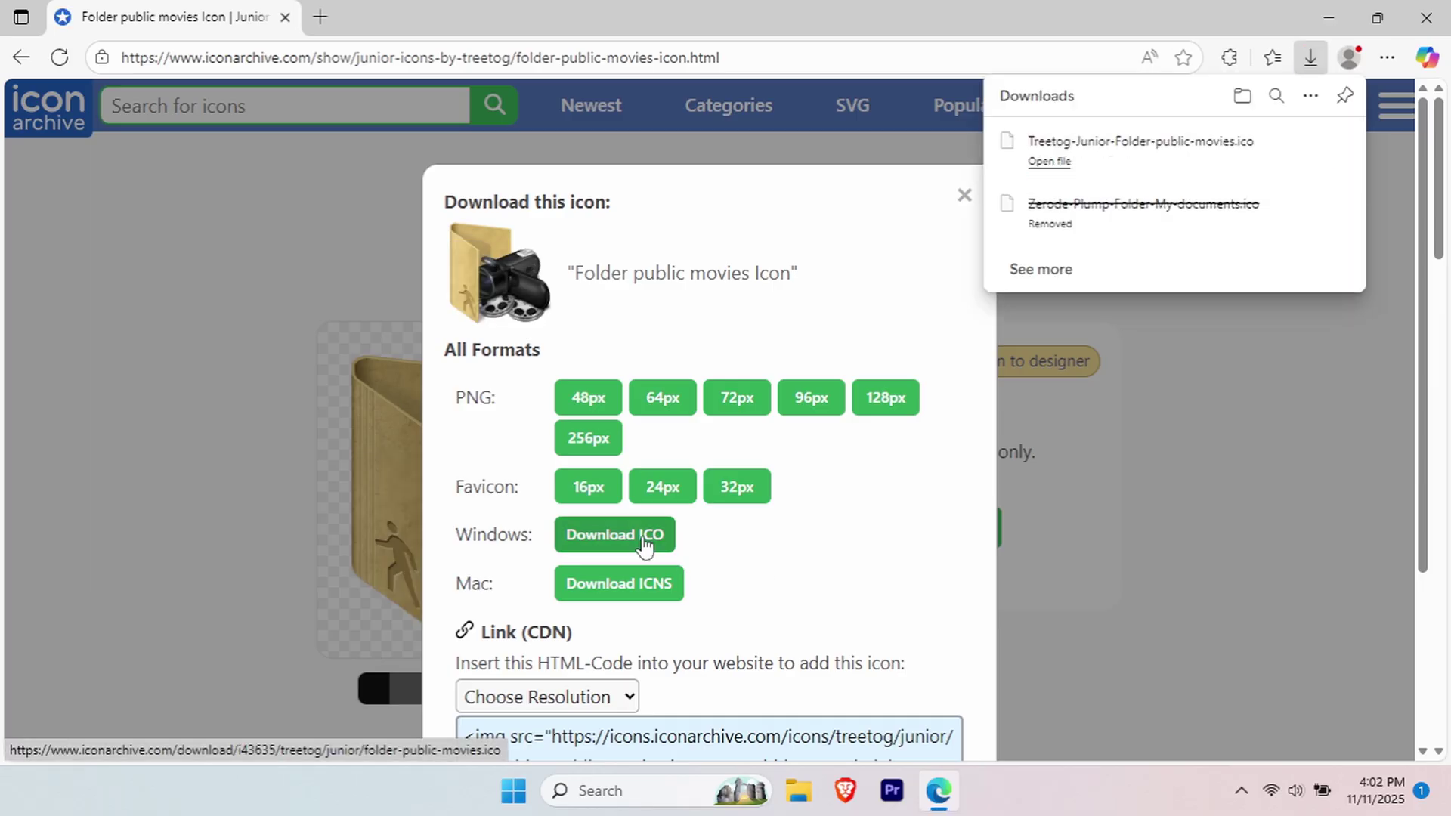
pyautogui.click(1314, 149)
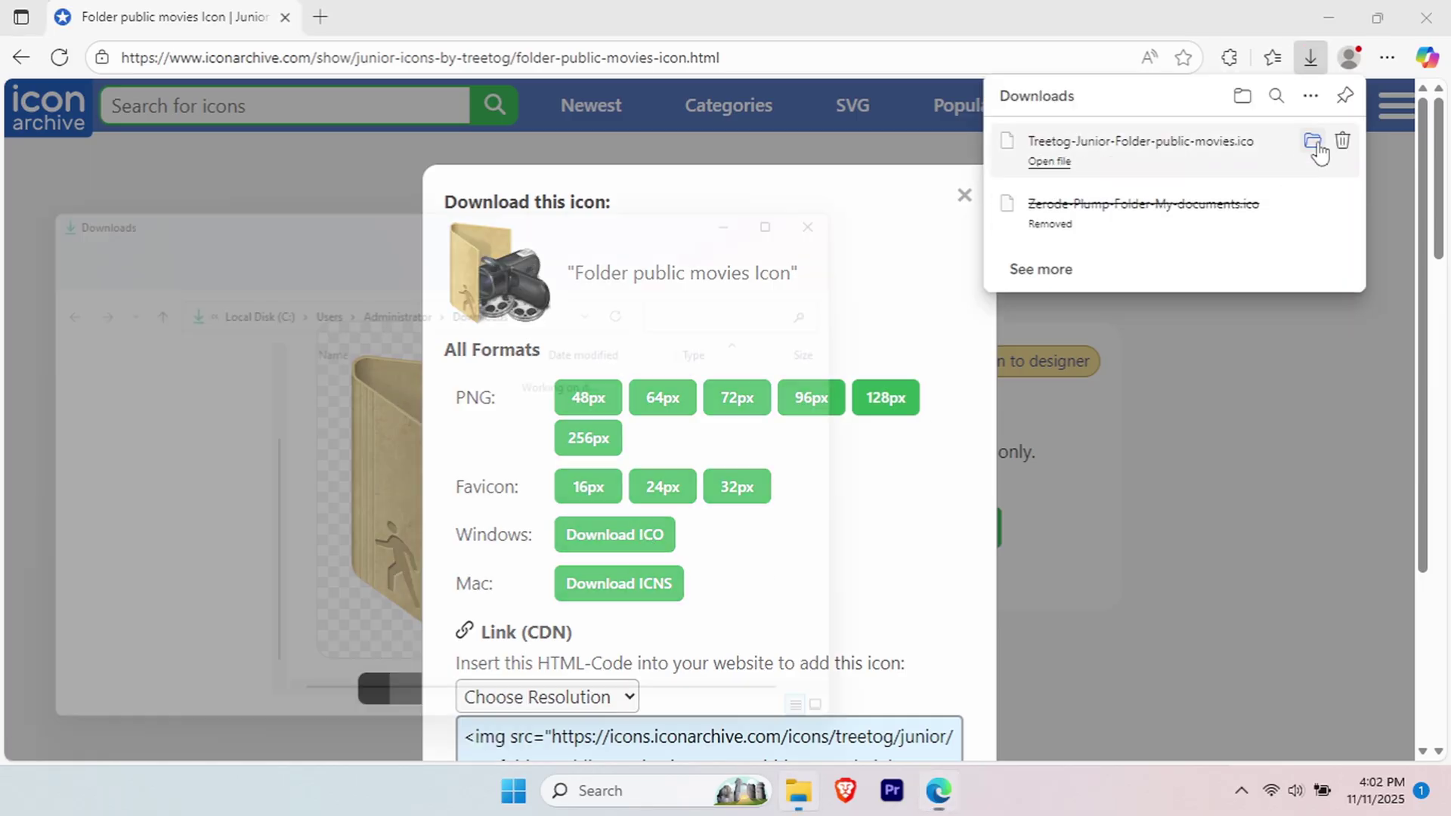
# Move Treetog-Junior-Folder-public-movies from Downloads into Documents\Custom Icons, then close Documents
pyautogui.click(1326, 18)
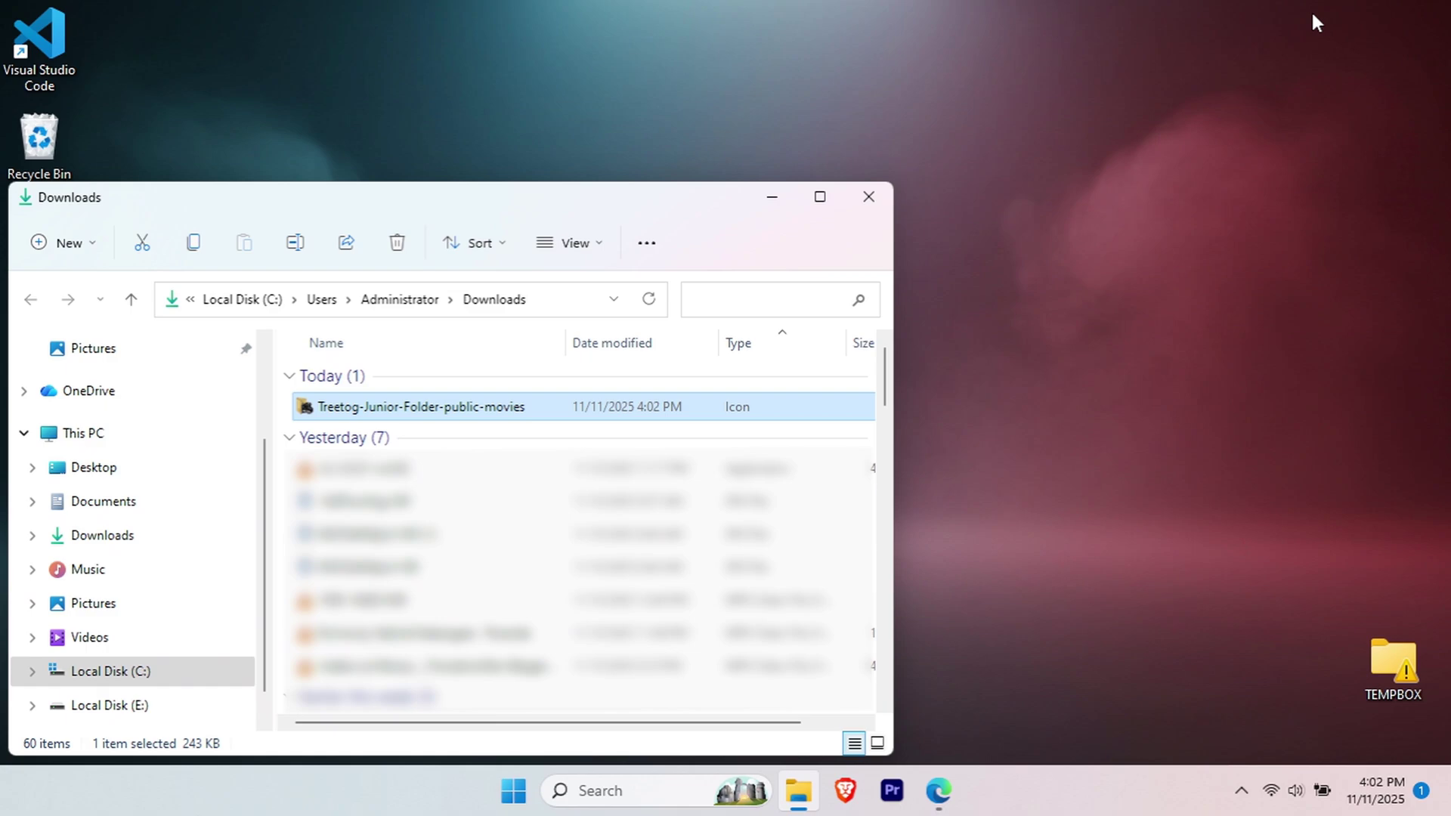
pyautogui.moveTo(483, 214); pyautogui.dragTo(869, 127)
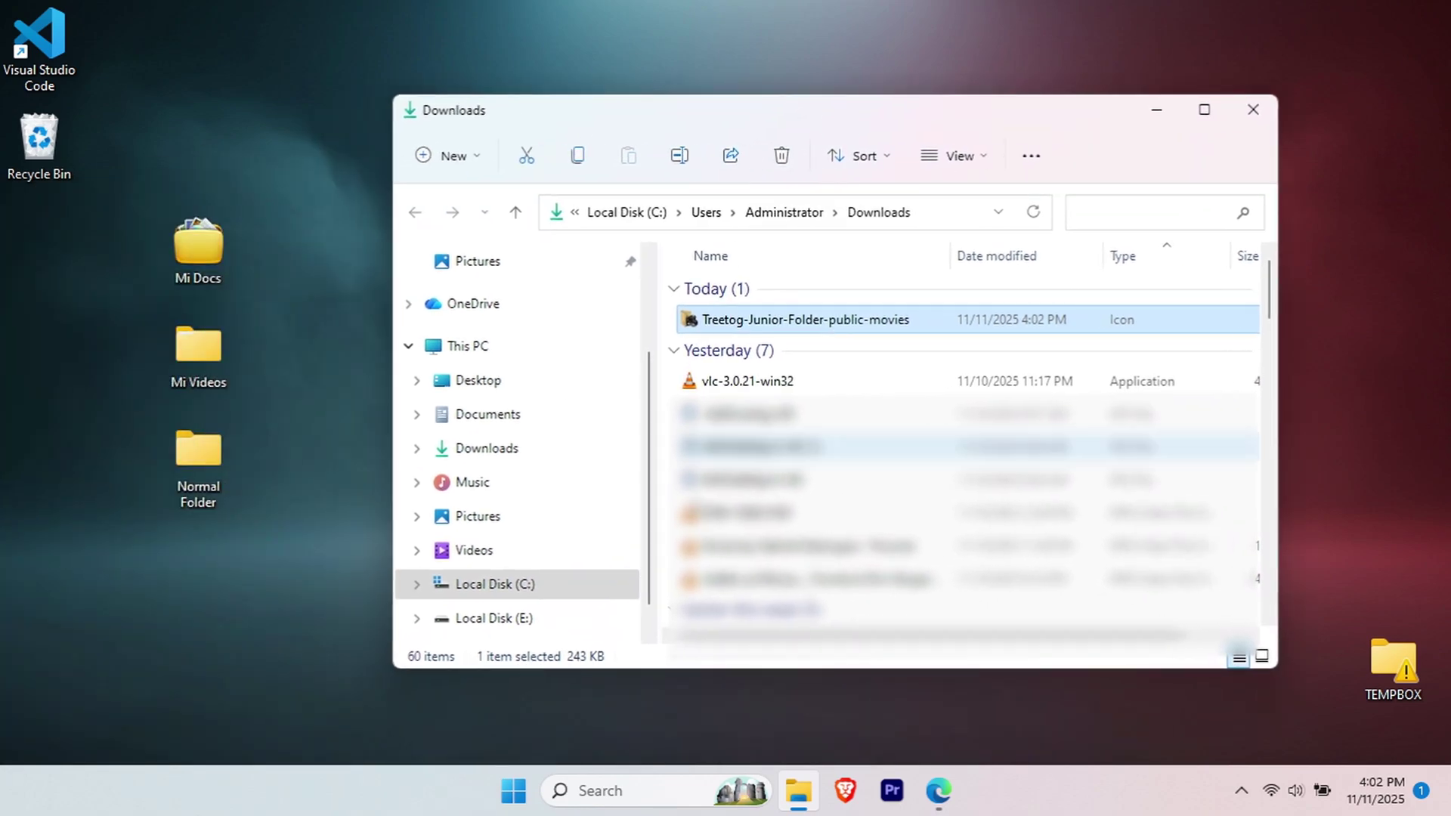
pyautogui.rightClick(799, 793)
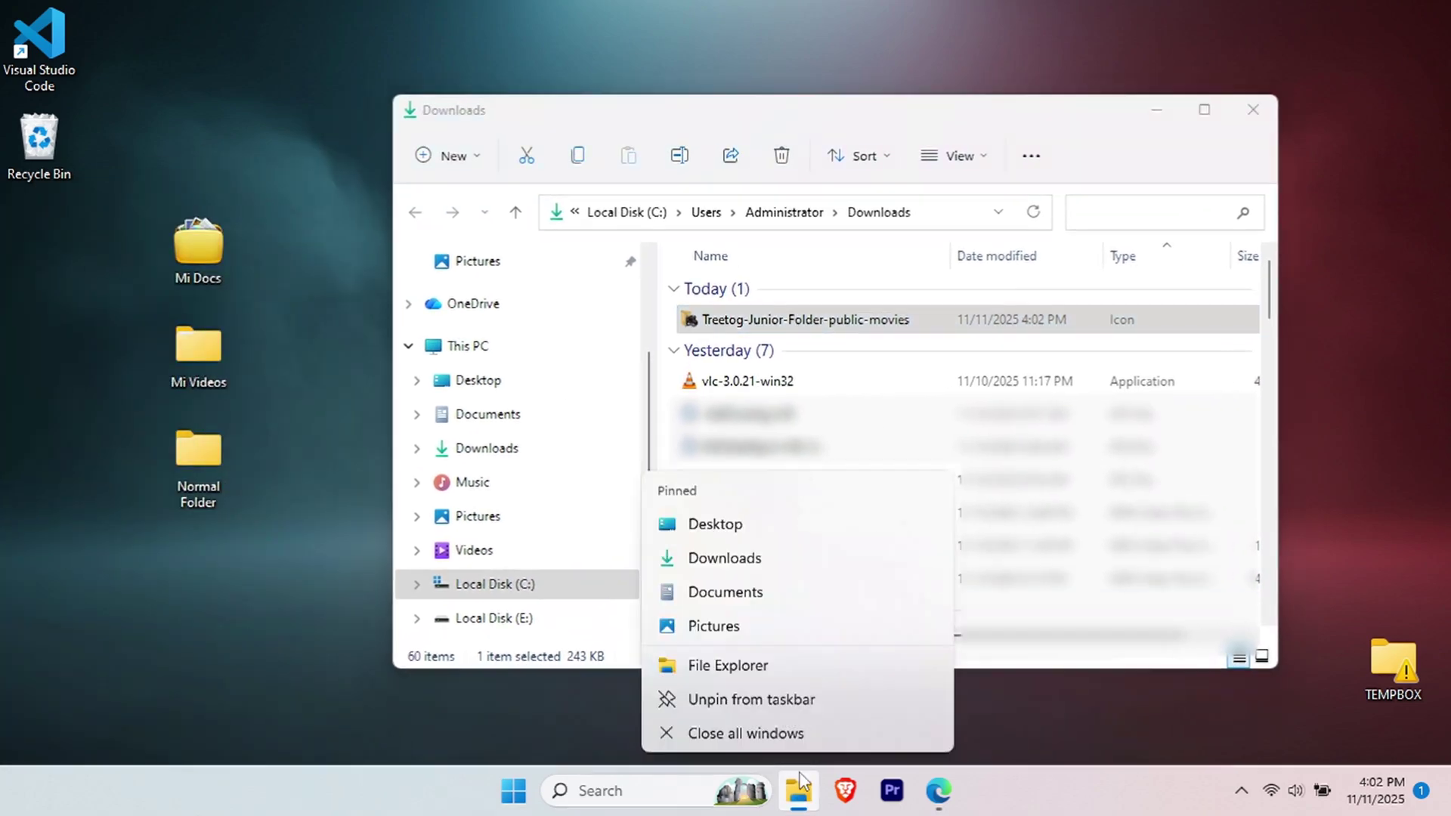
pyautogui.click(743, 593)
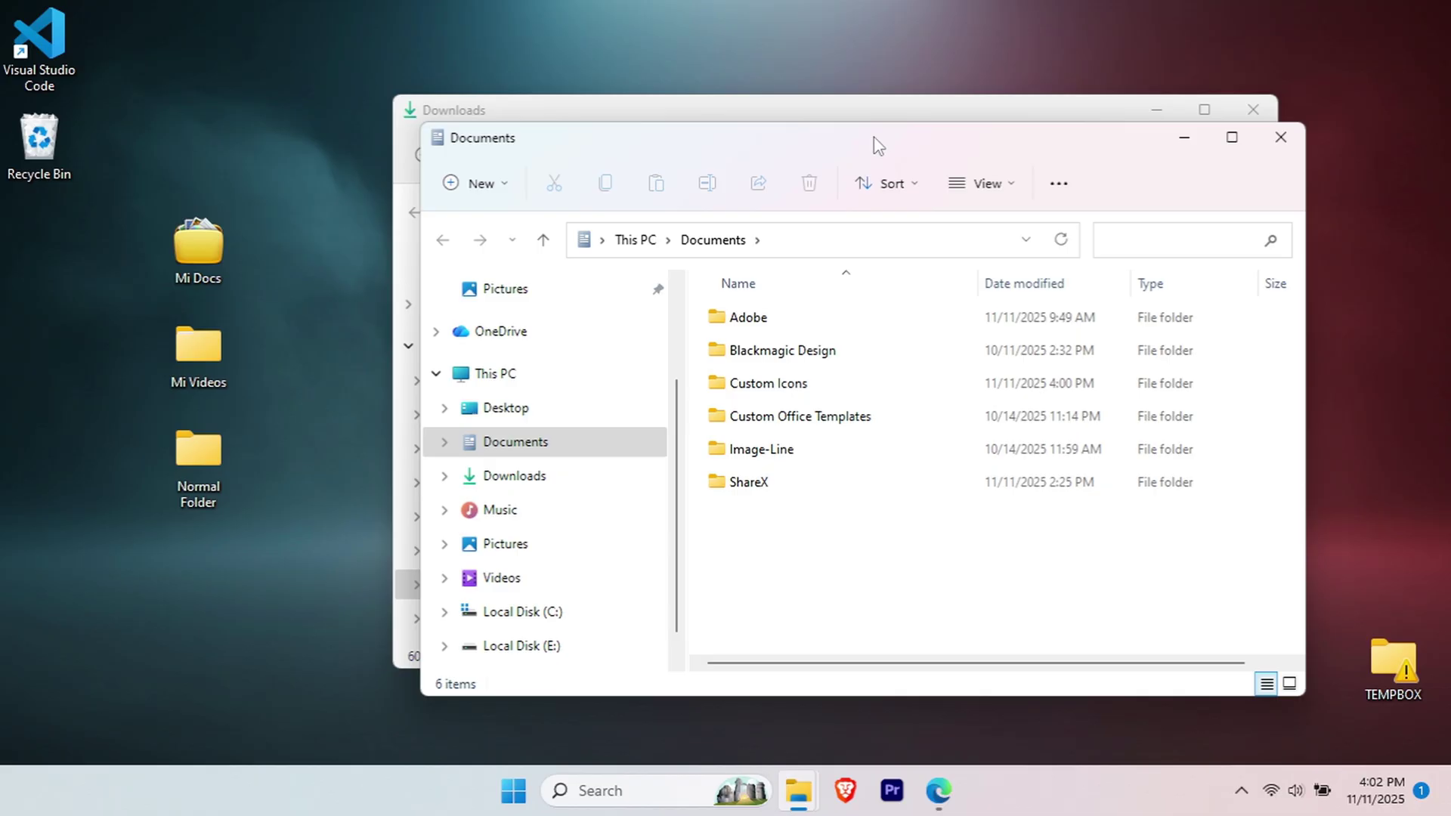
pyautogui.moveTo(871, 139); pyautogui.dragTo(392, 404)
pyautogui.moveTo(725, 321); pyautogui.dragTo(325, 656)
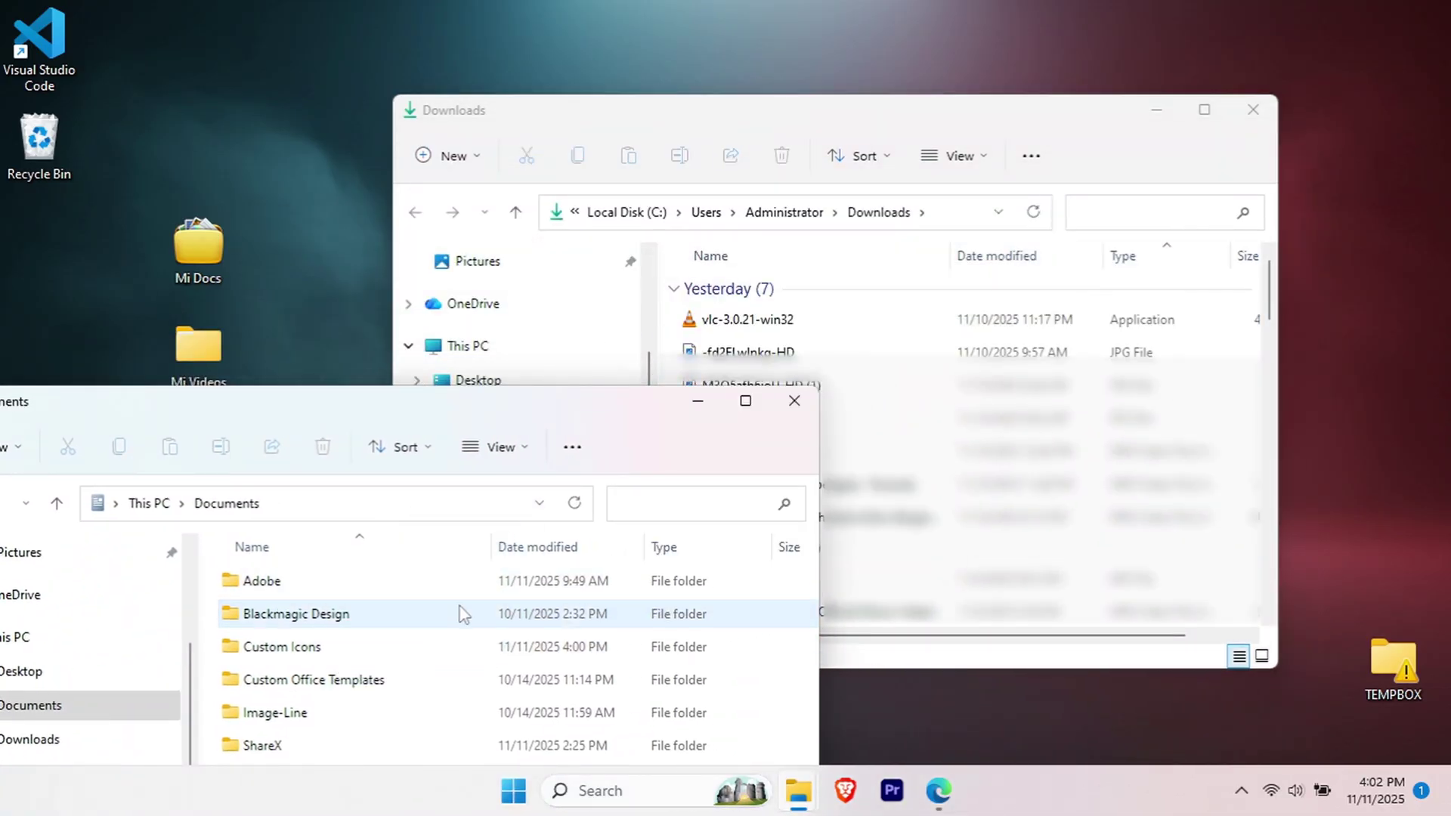
pyautogui.click(794, 400)
# Close Downloads and open the Customize tab of the Mi Videos folder's properties
pyautogui.click(1258, 98)
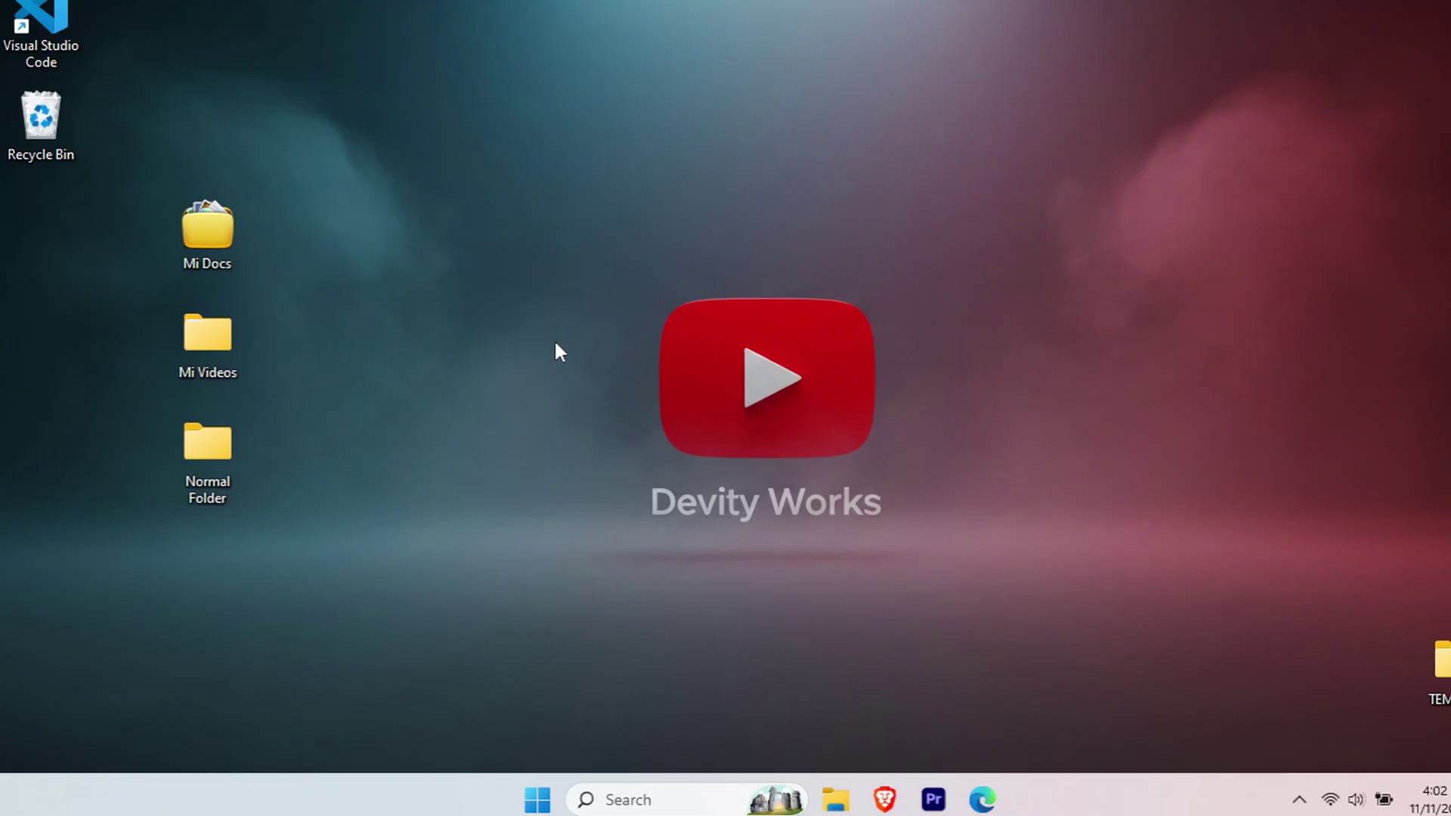
pyautogui.rightClick(261, 287)
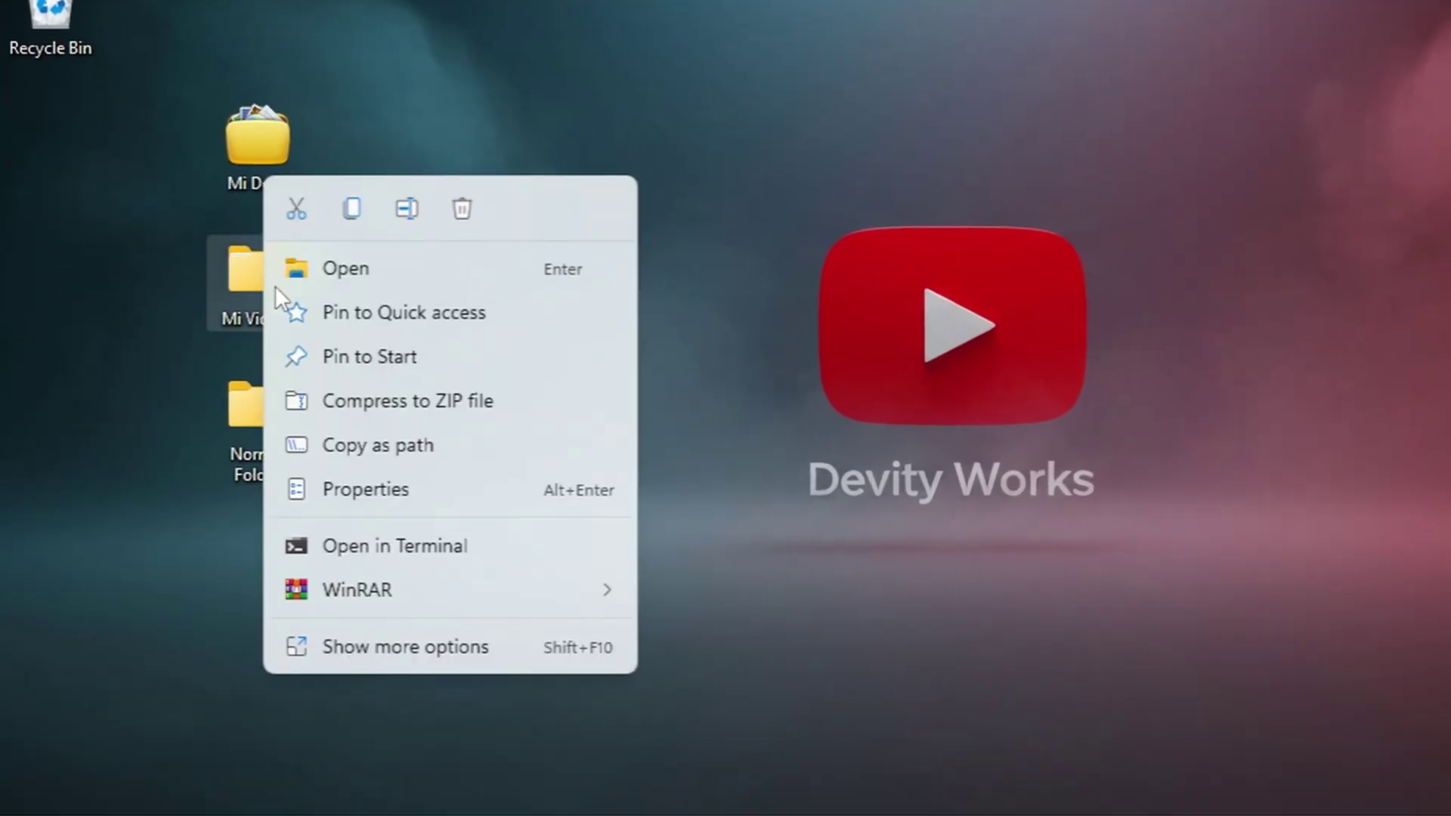
pyautogui.click(412, 489)
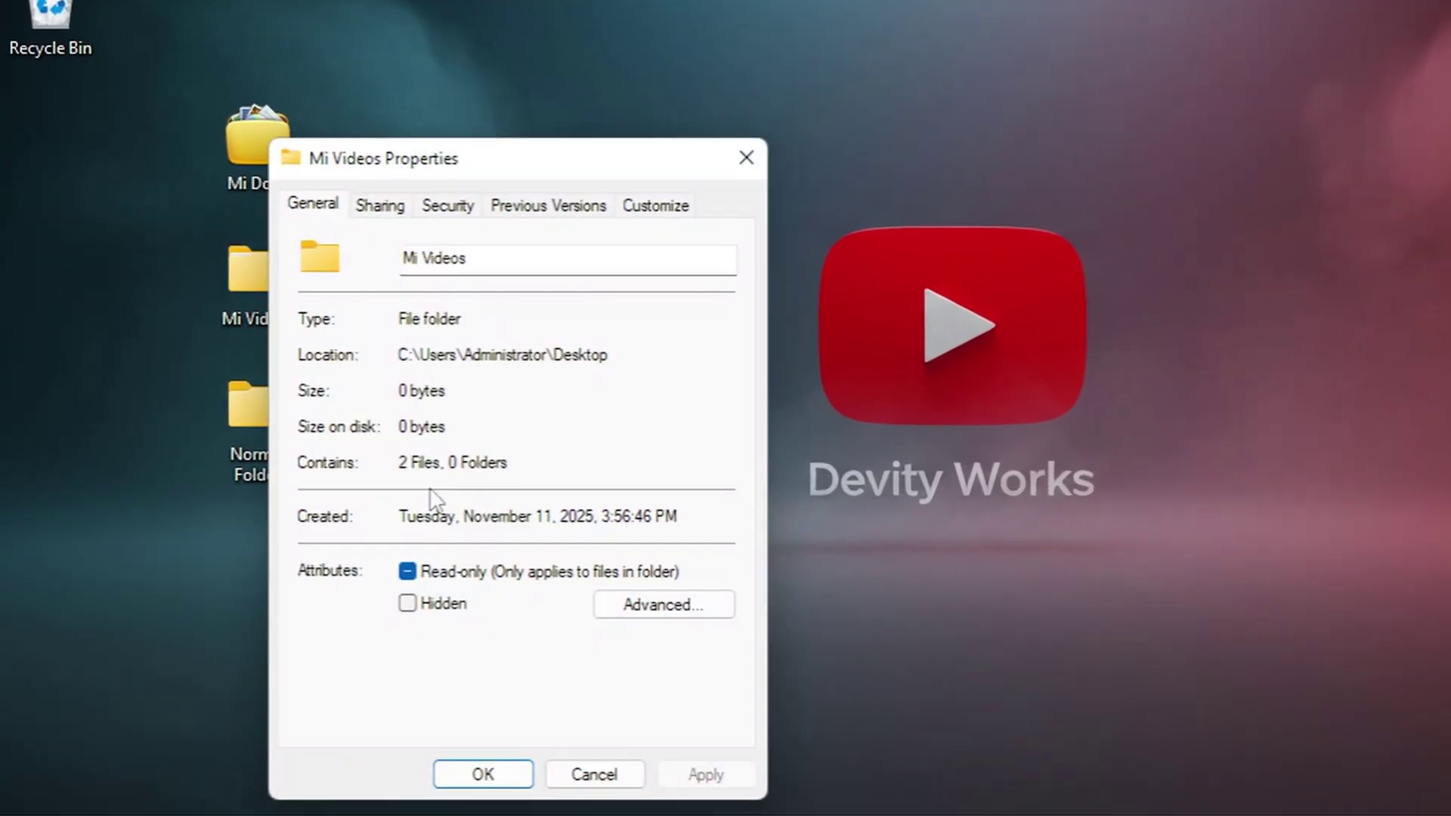
pyautogui.click(656, 206)
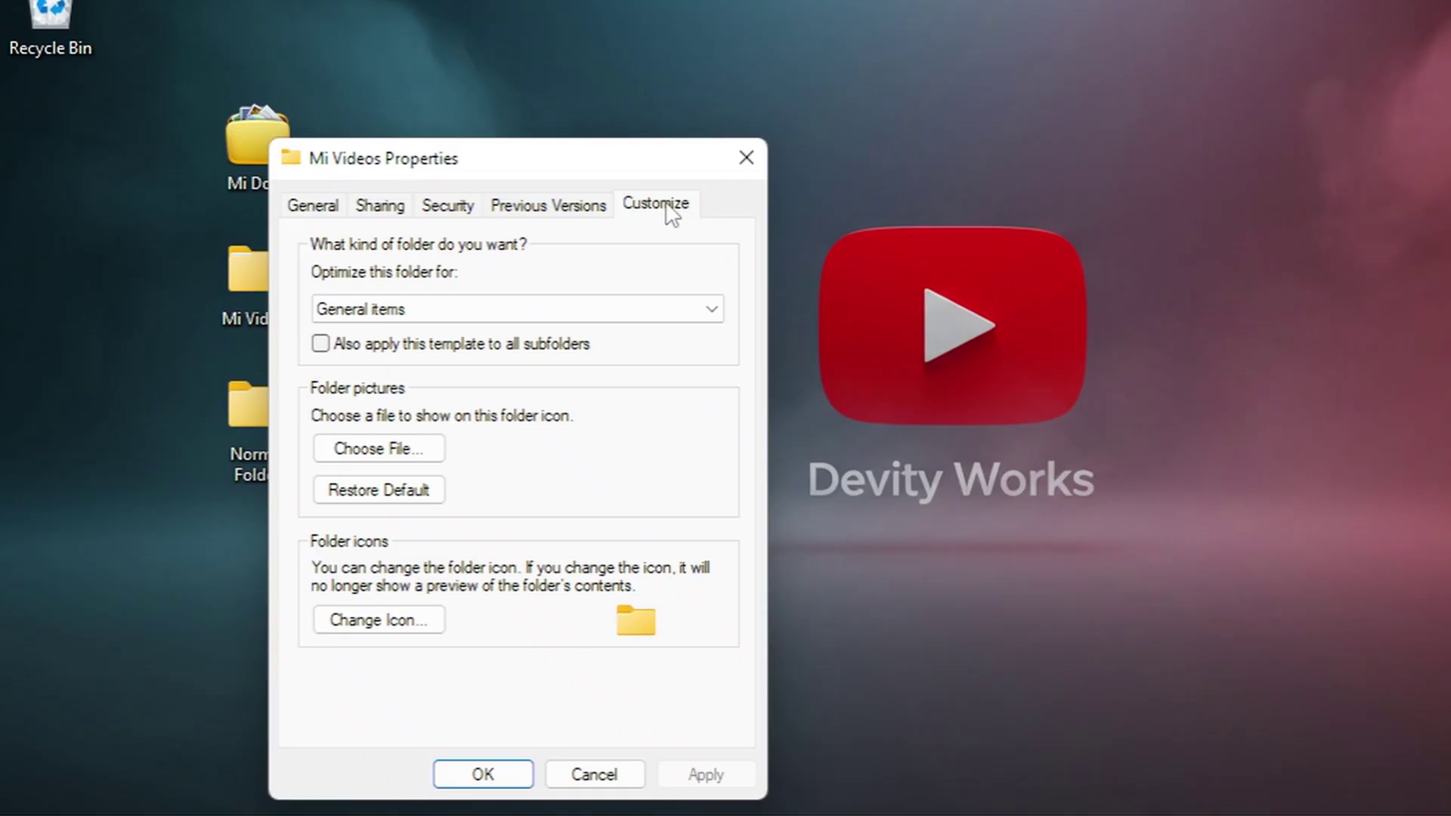
# Choose the Treetog-Junior-Folder-public-movies icon for Mi Videos and apply it
pyautogui.click(393, 619)
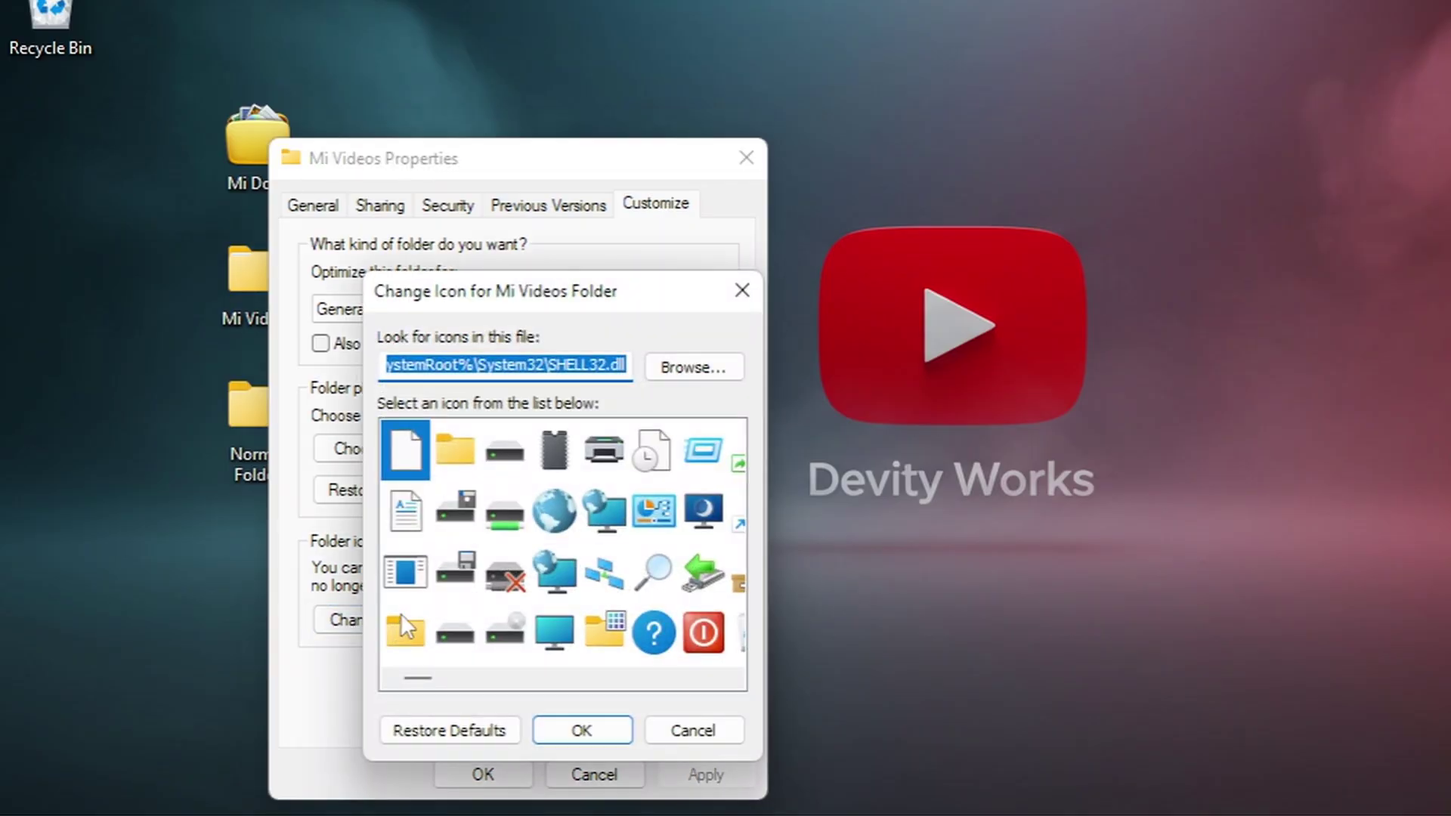
pyautogui.click(693, 367)
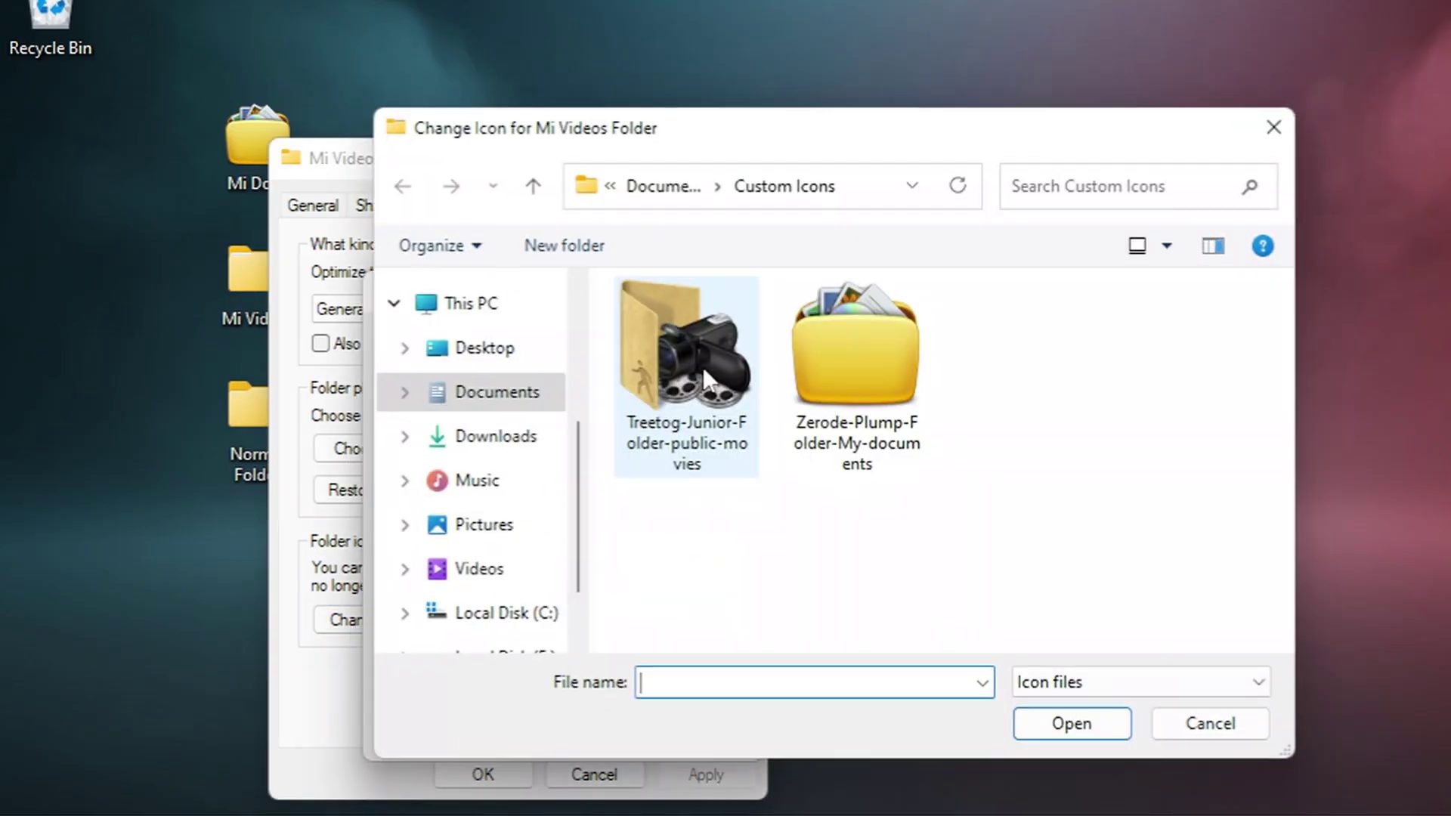
pyautogui.click(705, 370)
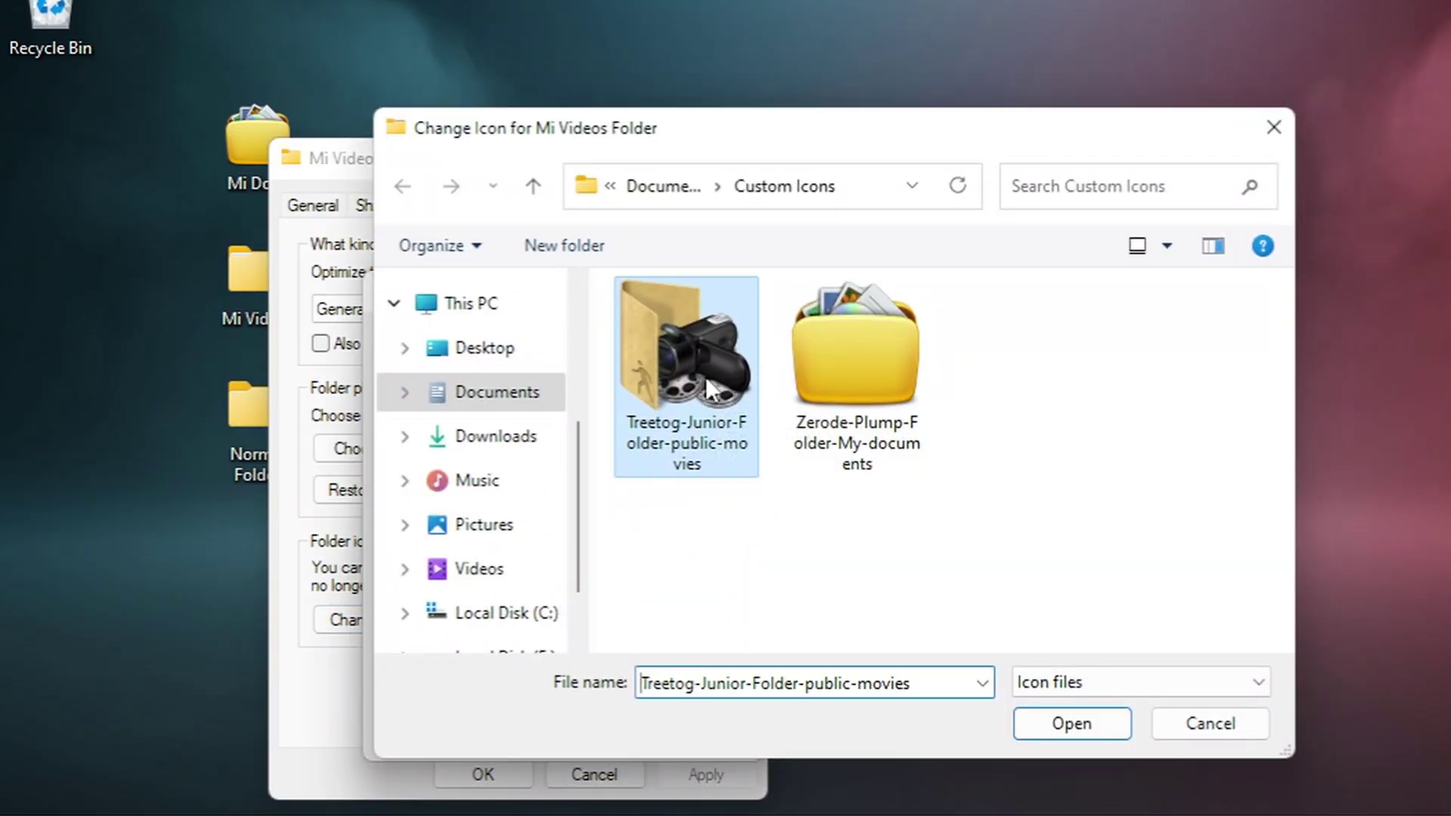
pyautogui.click(1082, 733)
pyautogui.click(611, 735)
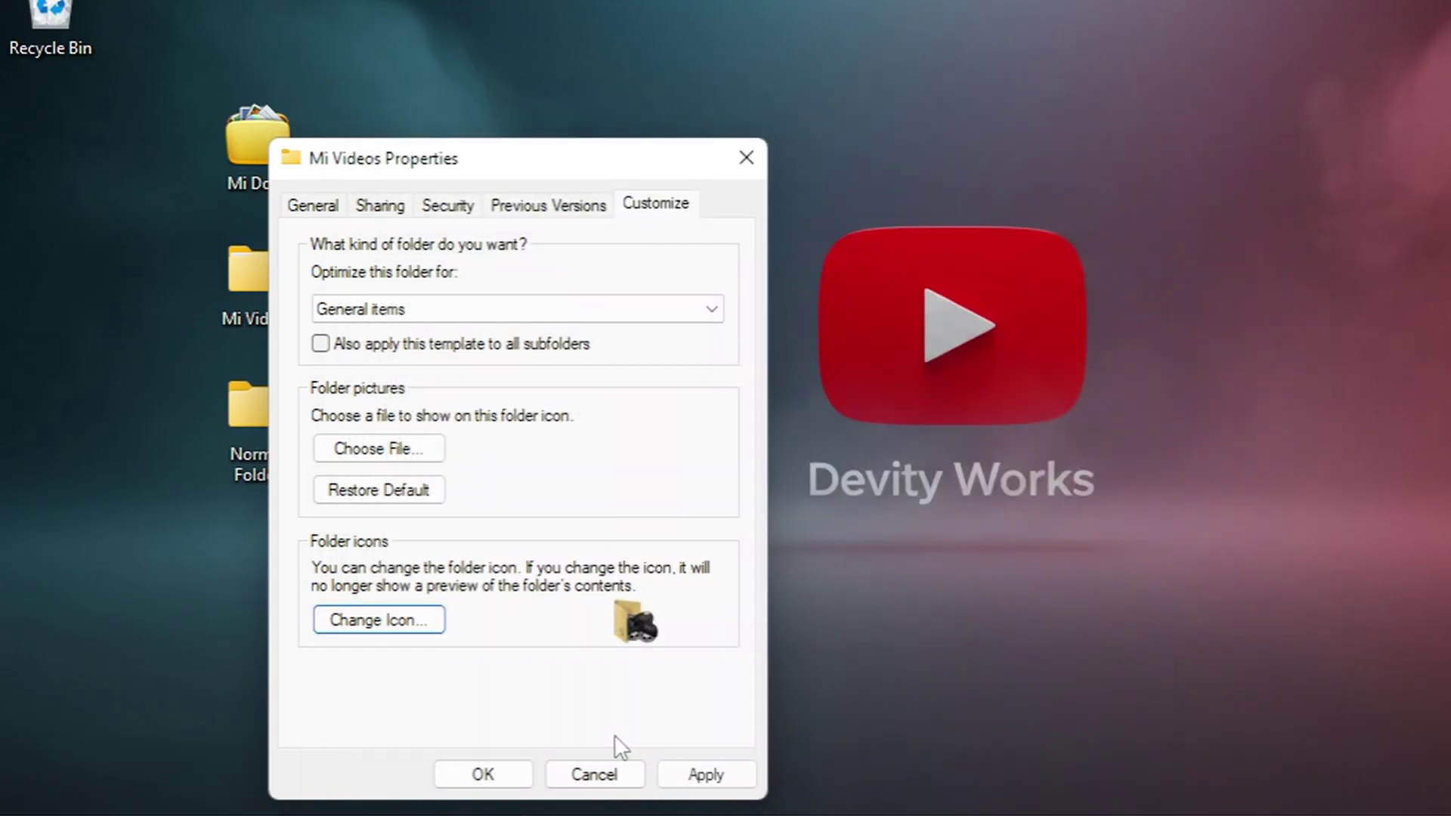
pyautogui.click(704, 779)
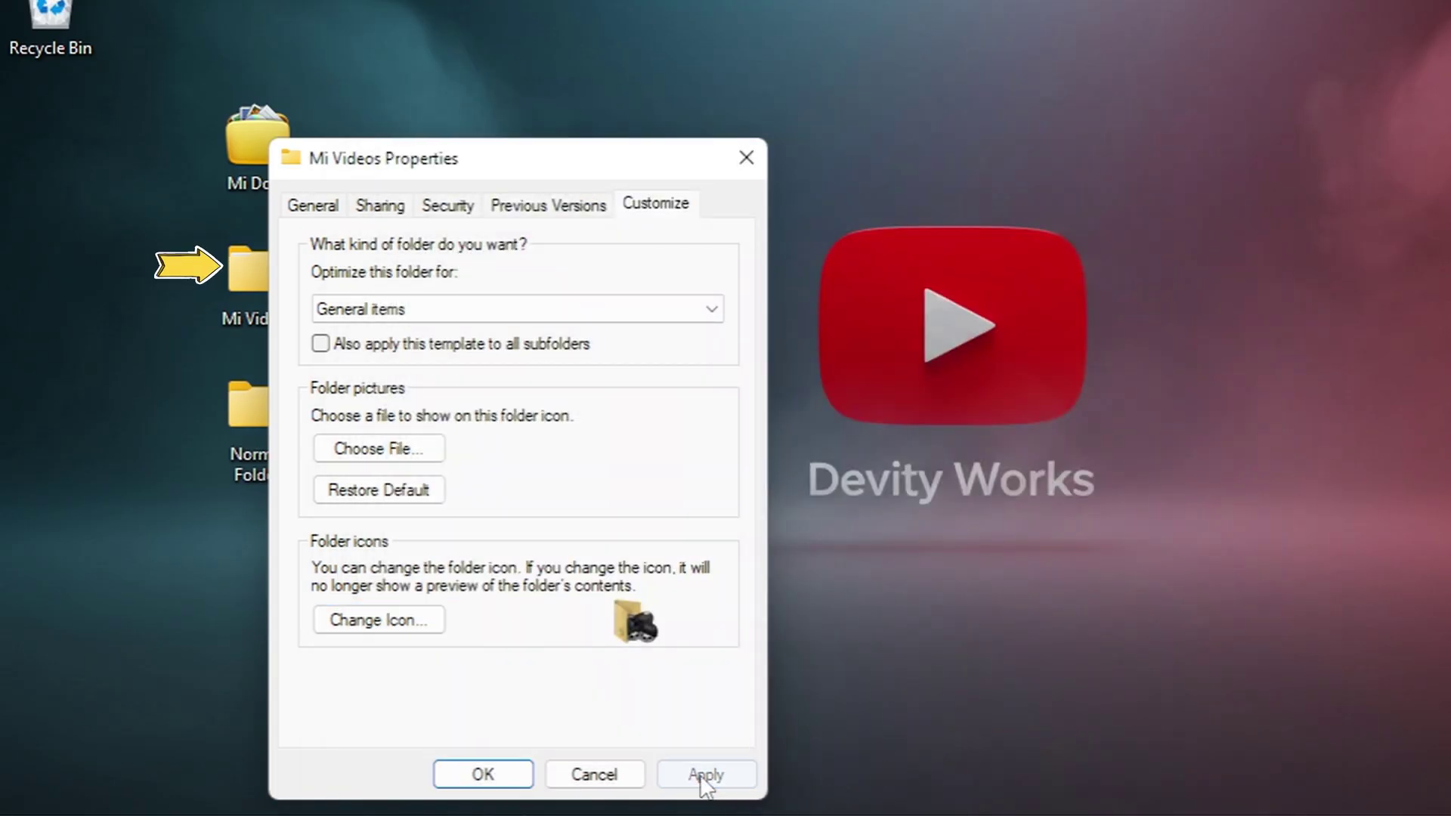
pyautogui.click(501, 775)
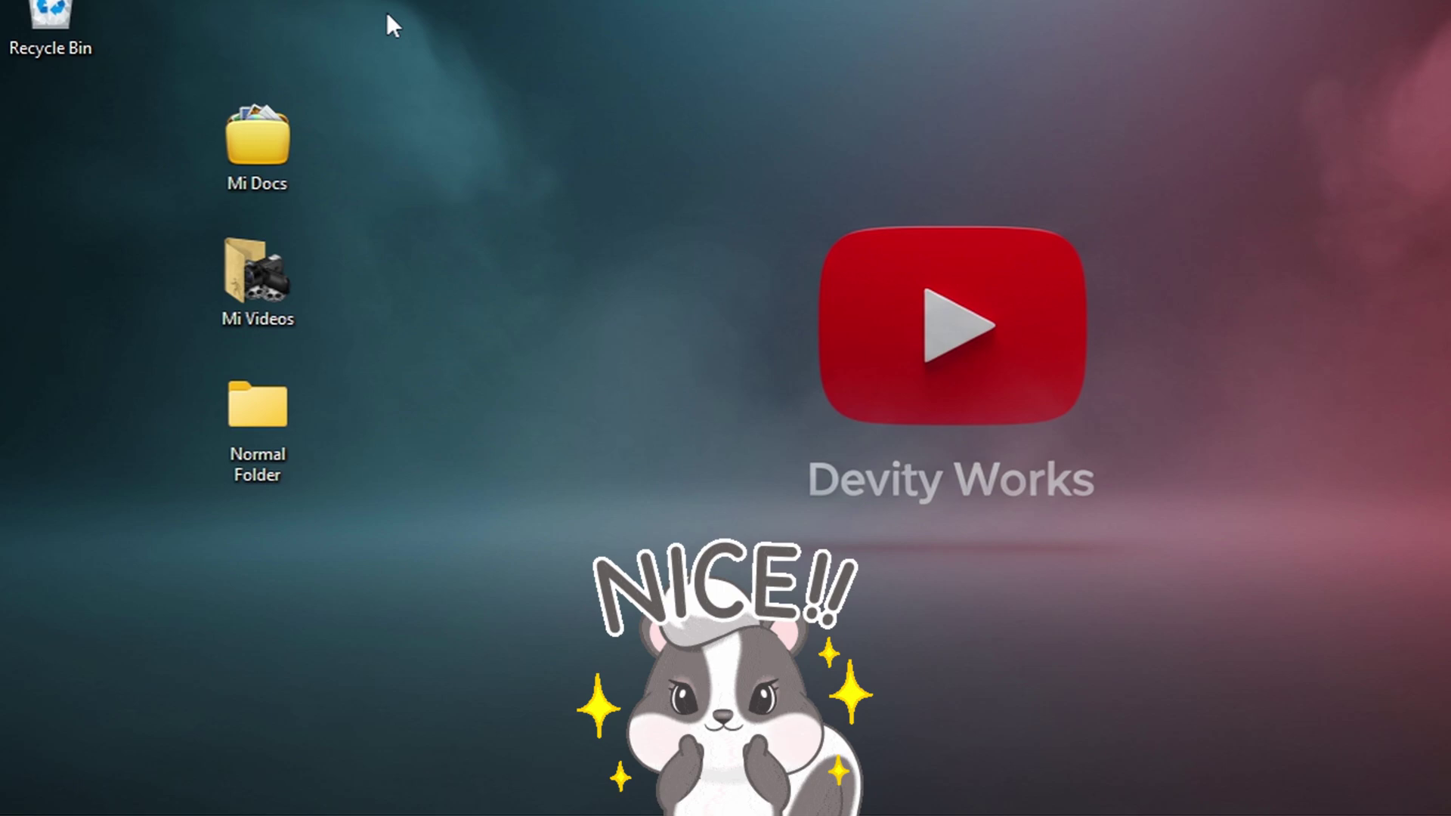
pyautogui.moveTo(314, 1); pyautogui.dragTo(208, 488)
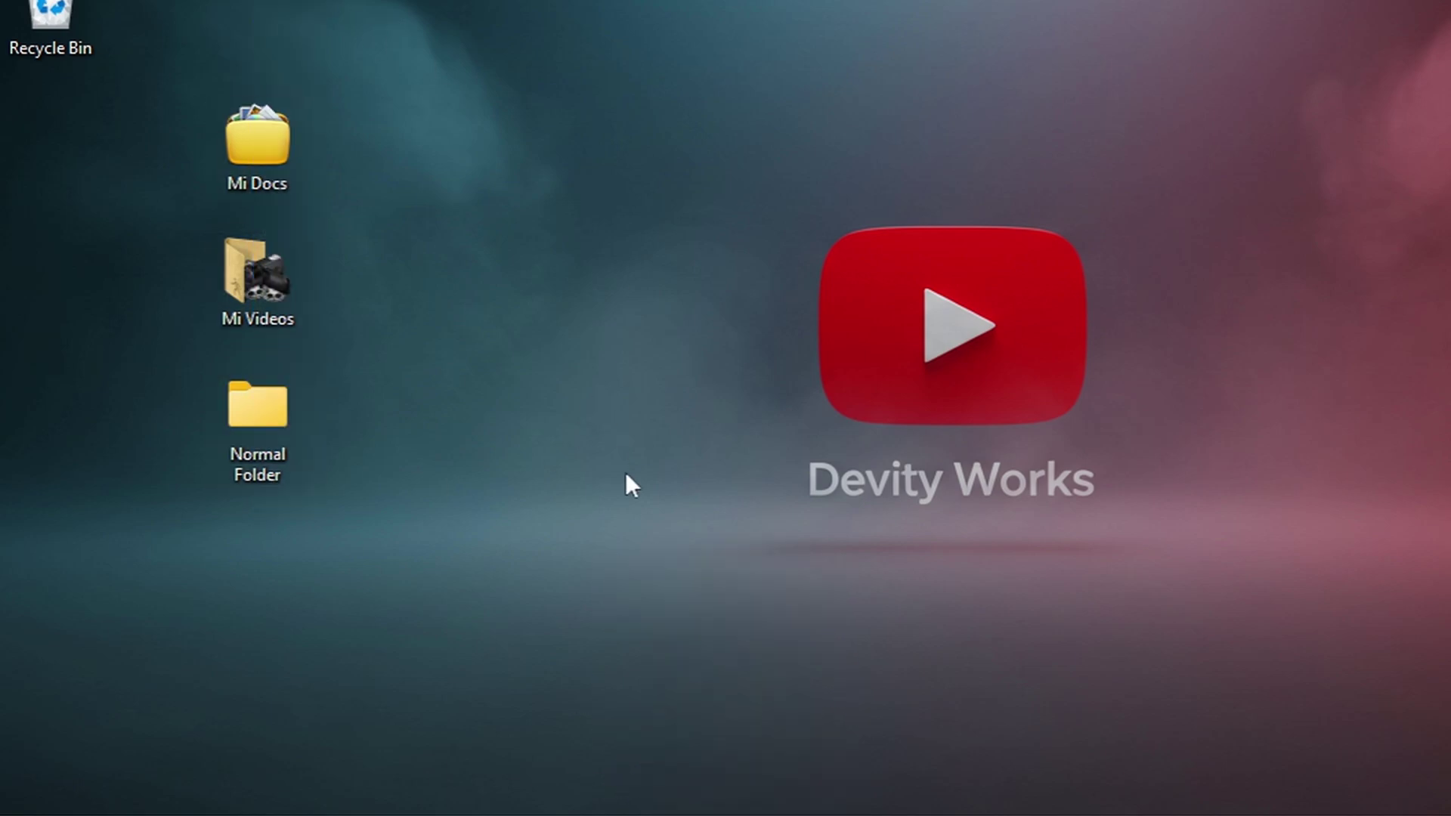
pyautogui.doubleClick(244, 151)
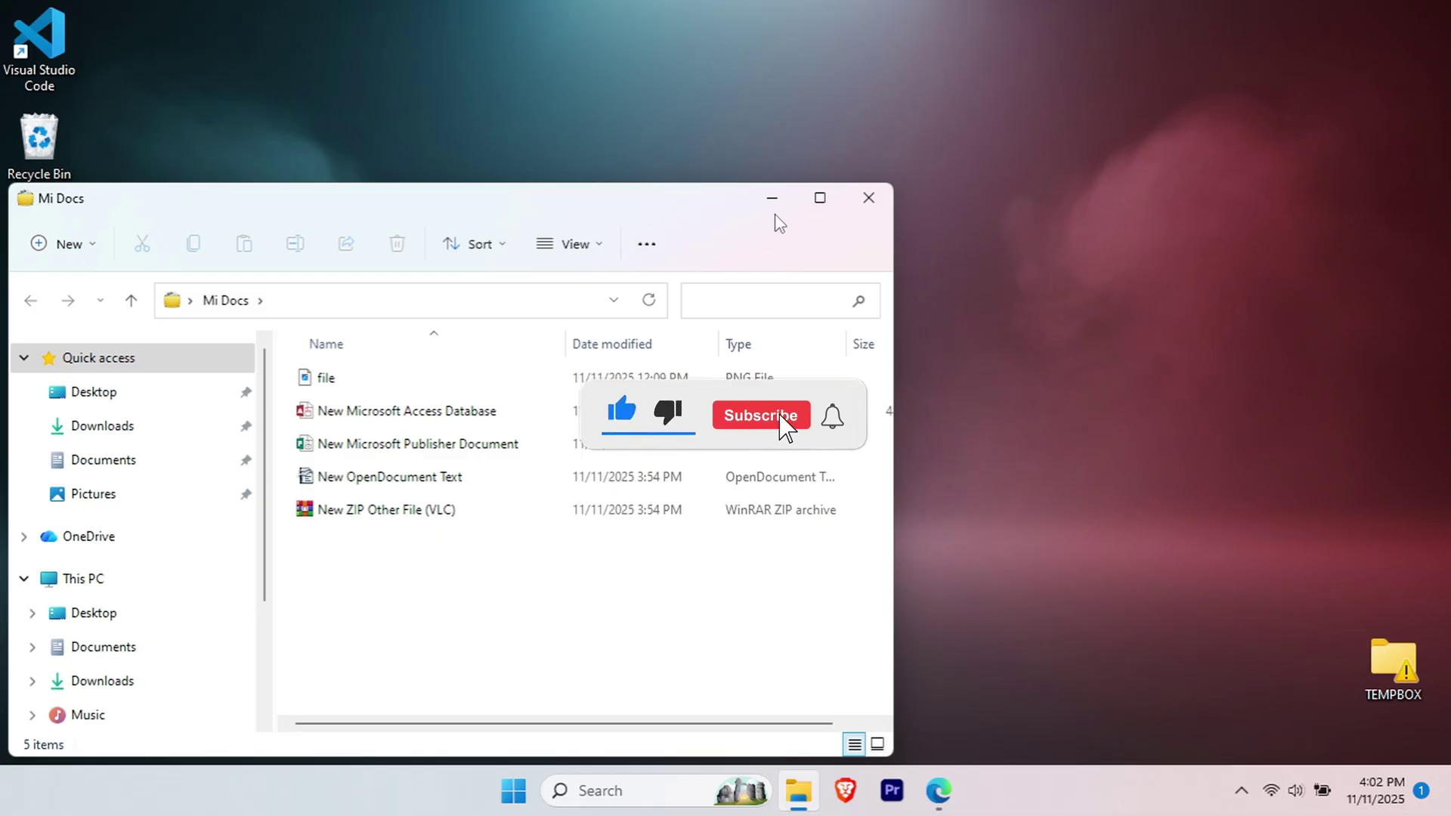
pyautogui.click(869, 197)
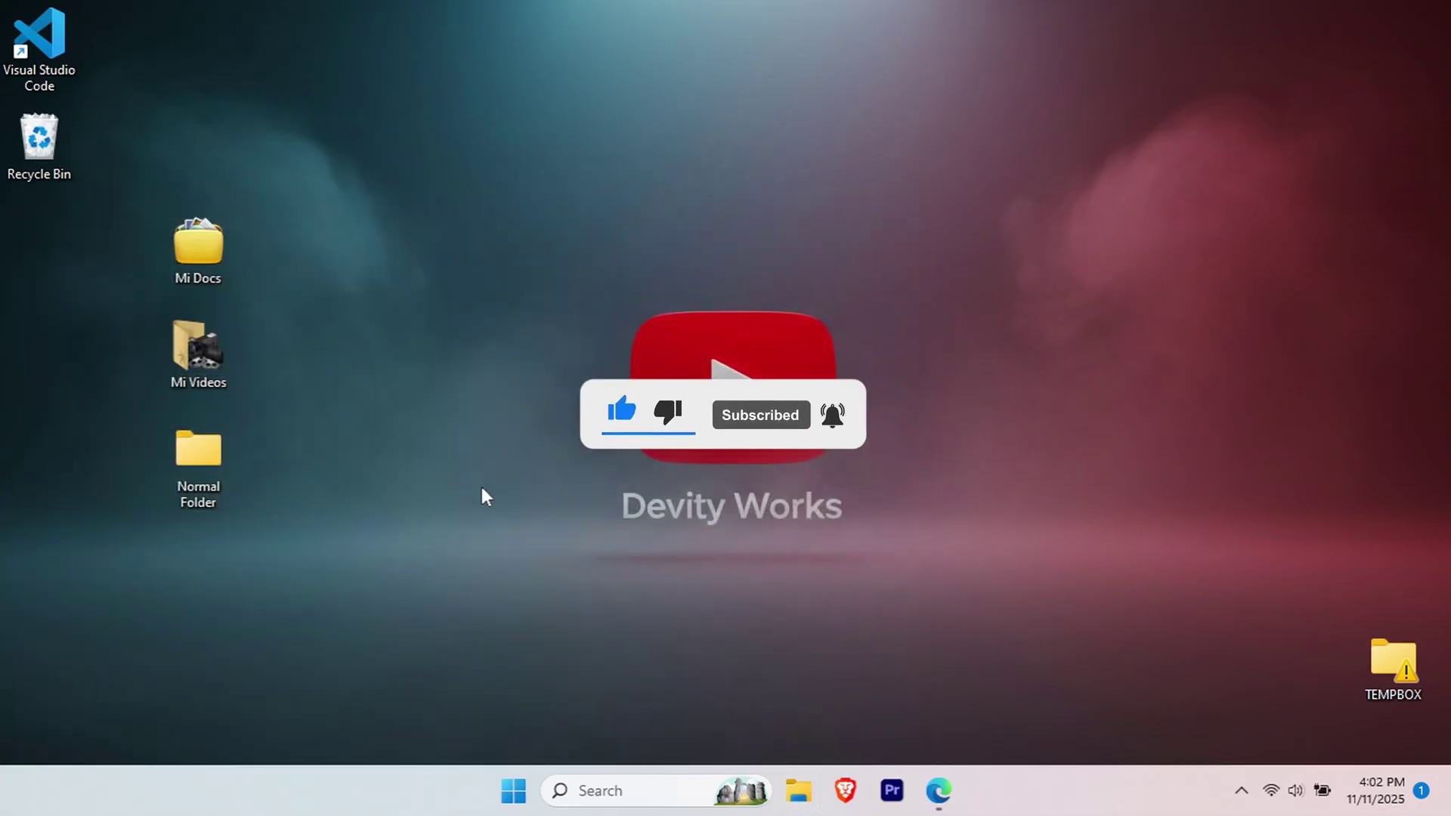